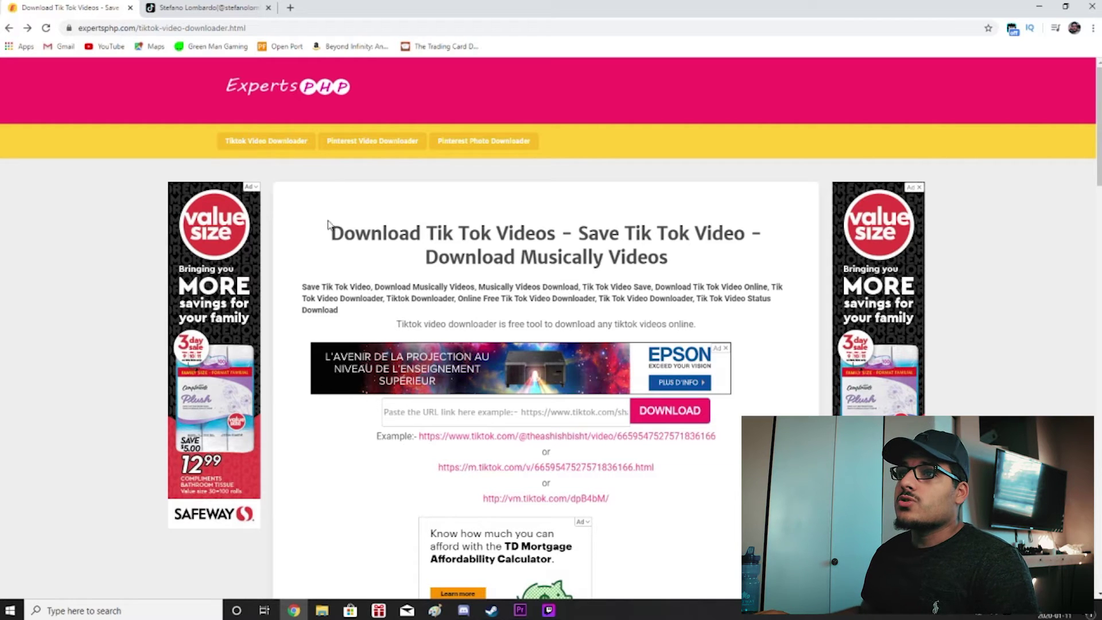
Copy the share link of the TikTok 'Photography Tip!' video and return to the ExpertsPHP downloader tab
{"action": "left_click", "coordinate": [208, 9]}
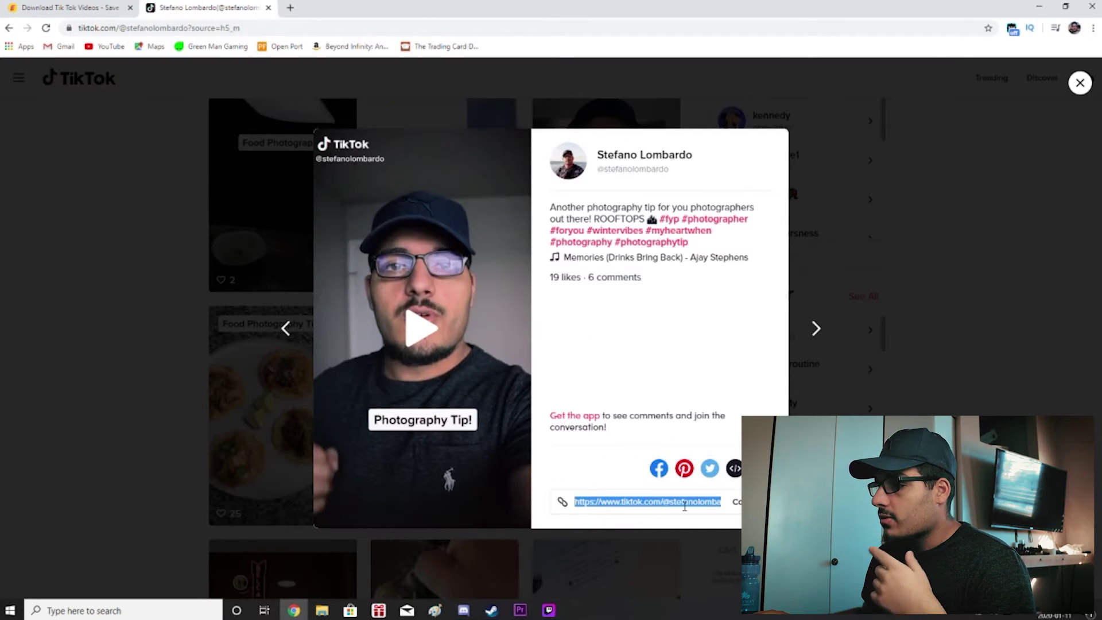
{"action": "left_click", "coordinate": [705, 503]}
{"action": "left_click_drag", "start_coordinate": [705, 503], "coordinate": [492, 485]}
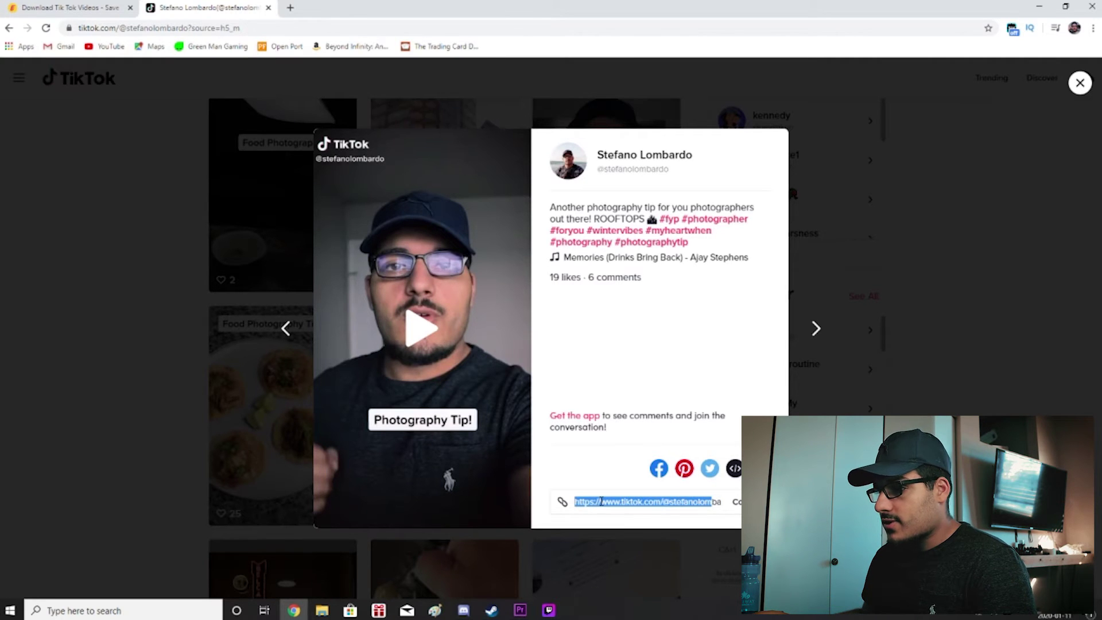
{"action": "left_click", "coordinate": [578, 503]}
{"action": "left_click", "coordinate": [736, 505]}
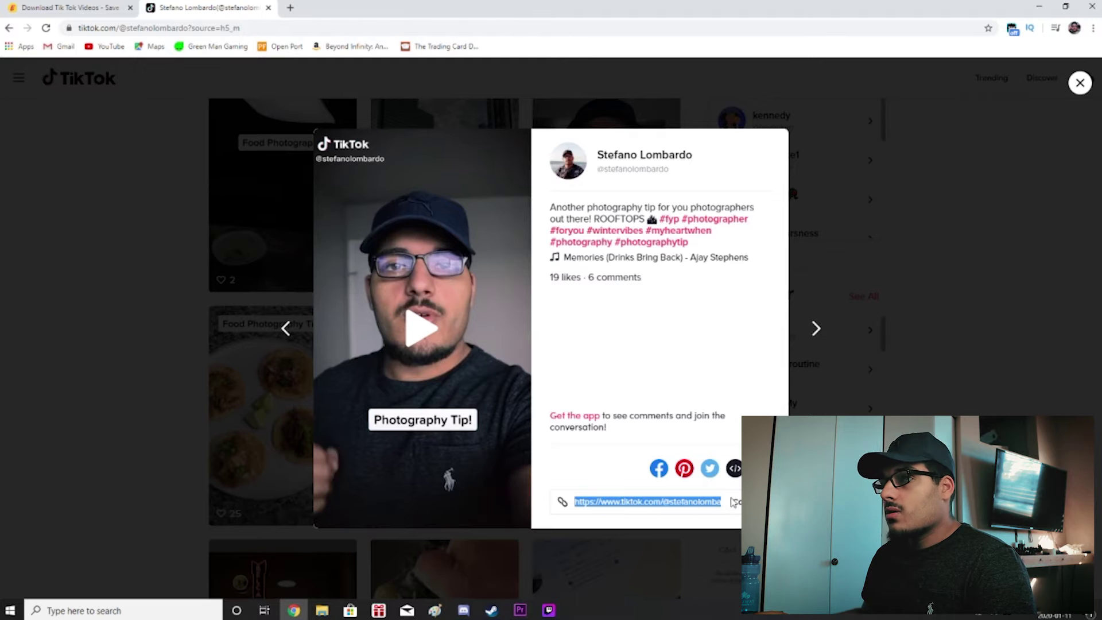
{"action": "left_click", "coordinate": [73, 14]}
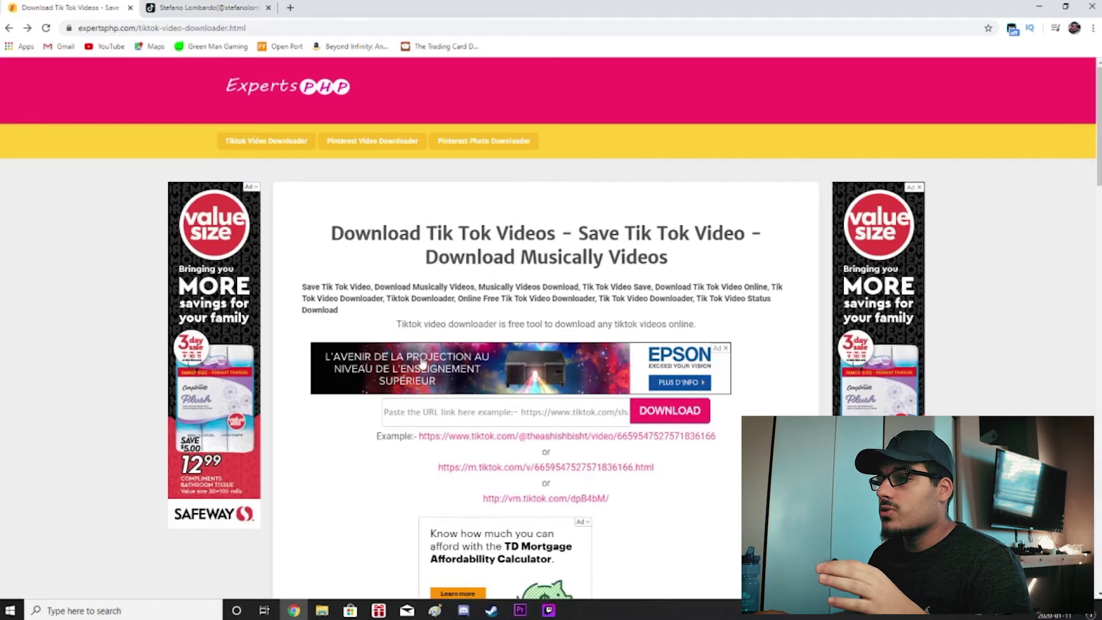
Paste the copied TikTok link into the ExpertsPHP downloader and fetch the video
{"action": "left_click", "coordinate": [452, 412]}
{"action": "key", "text": "ctrl+v"}
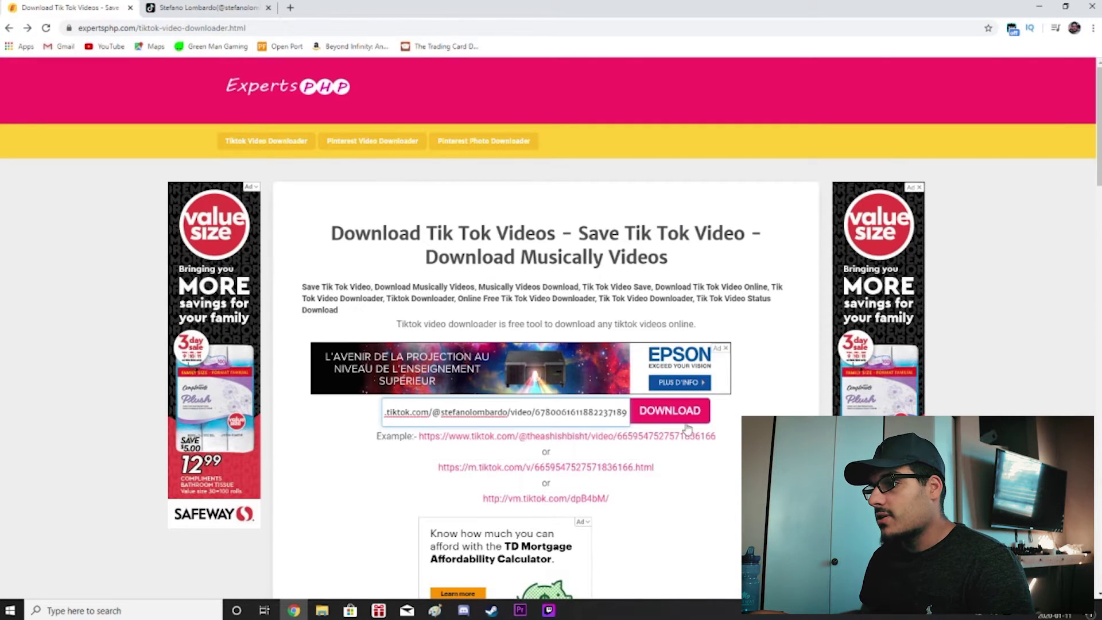
{"action": "left_click", "coordinate": [679, 422]}
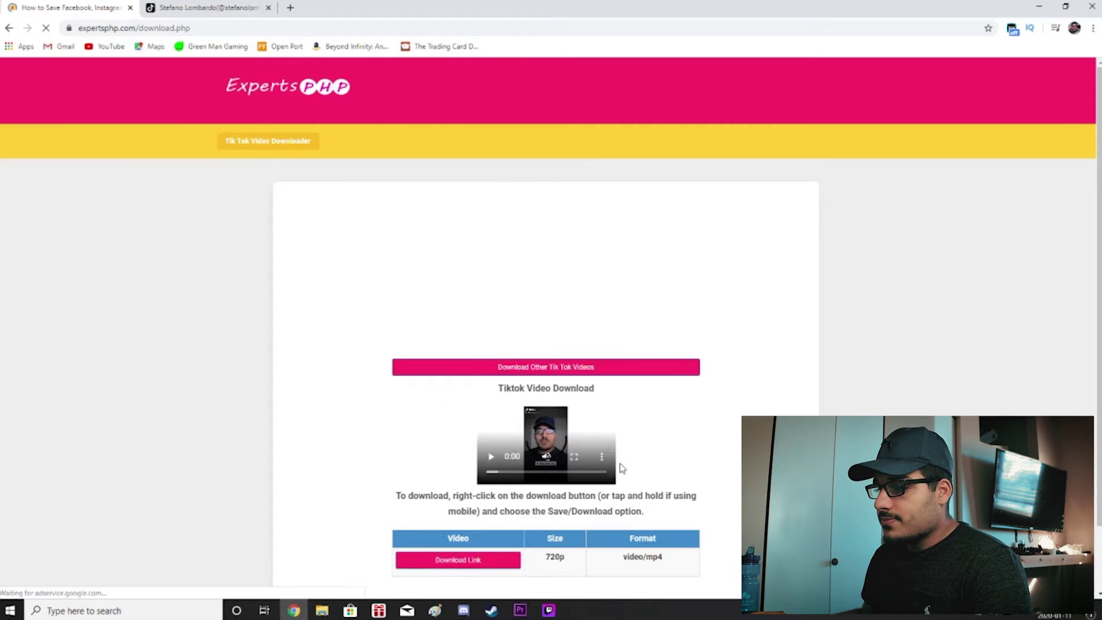
{"action": "scroll", "coordinate": [347, 379], "scroll_direction": "down", "scroll_amount": 1}
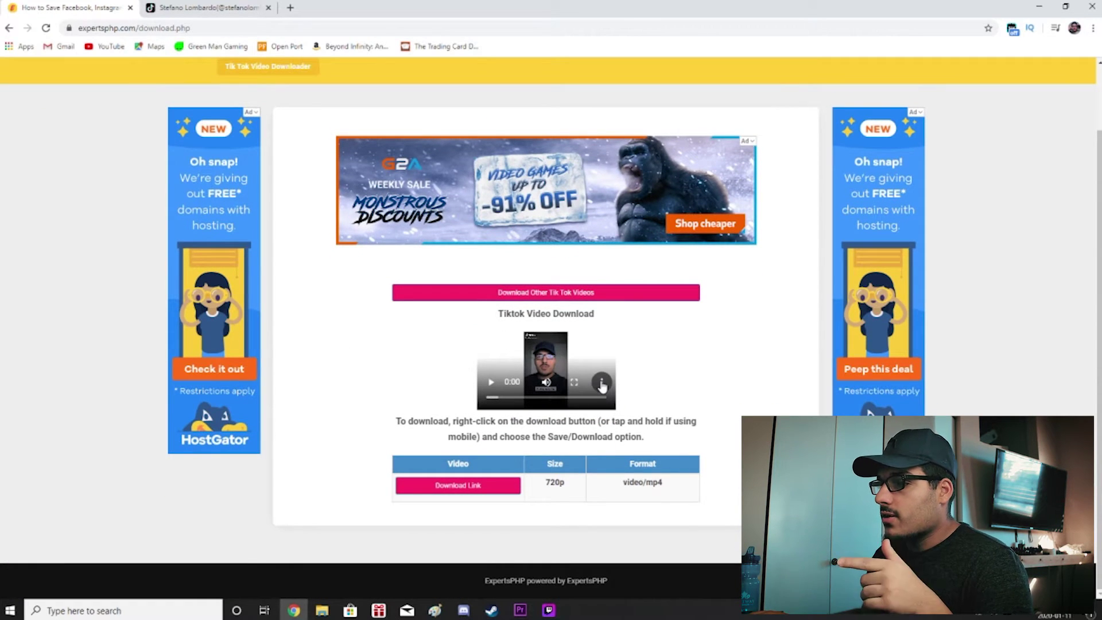
Save the video to the computer as download.mp4 and show it in its folder
{"action": "left_click", "coordinate": [602, 385]}
{"action": "left_click", "coordinate": [559, 360]}
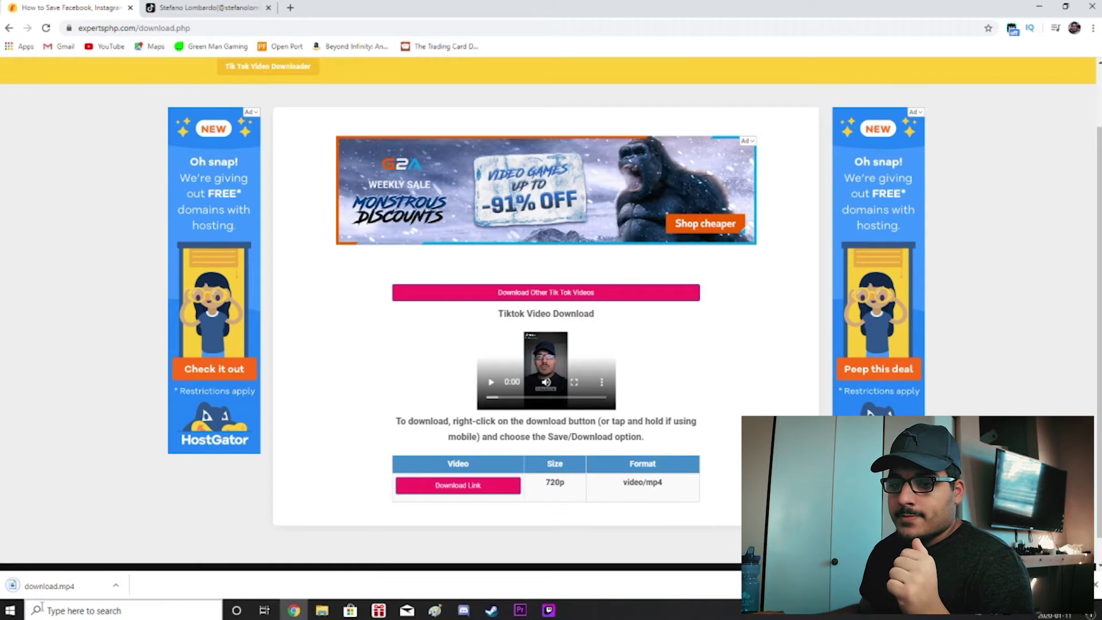
{"action": "left_click", "coordinate": [120, 592]}
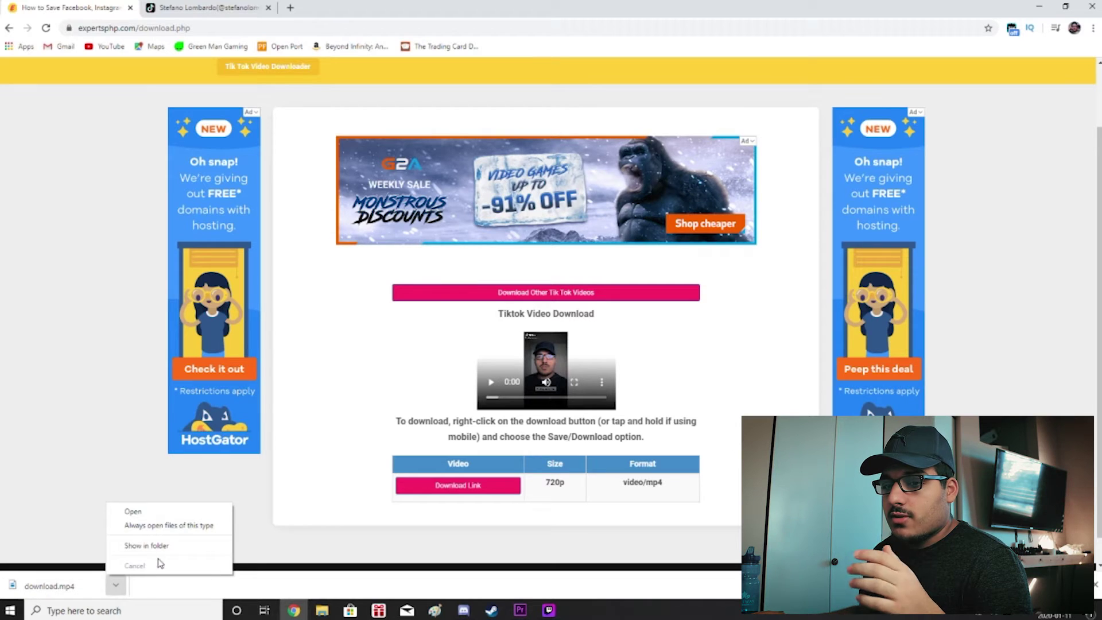
{"action": "left_click", "coordinate": [157, 557]}
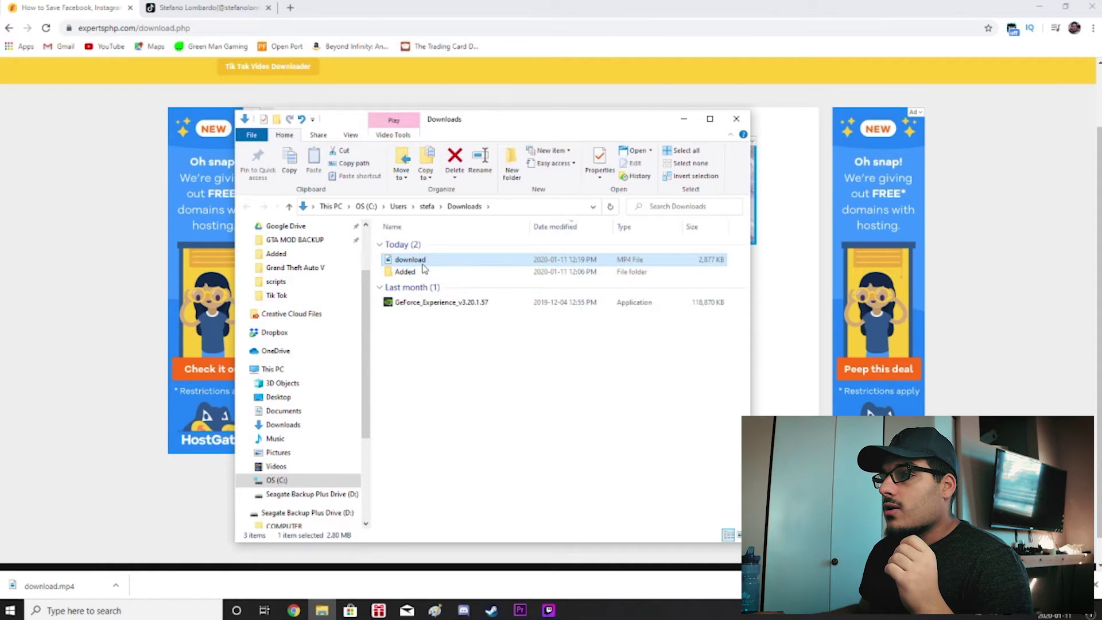
Play download.mp4 from the Downloads folder, then close the video player
{"action": "right_click", "coordinate": [421, 263]}
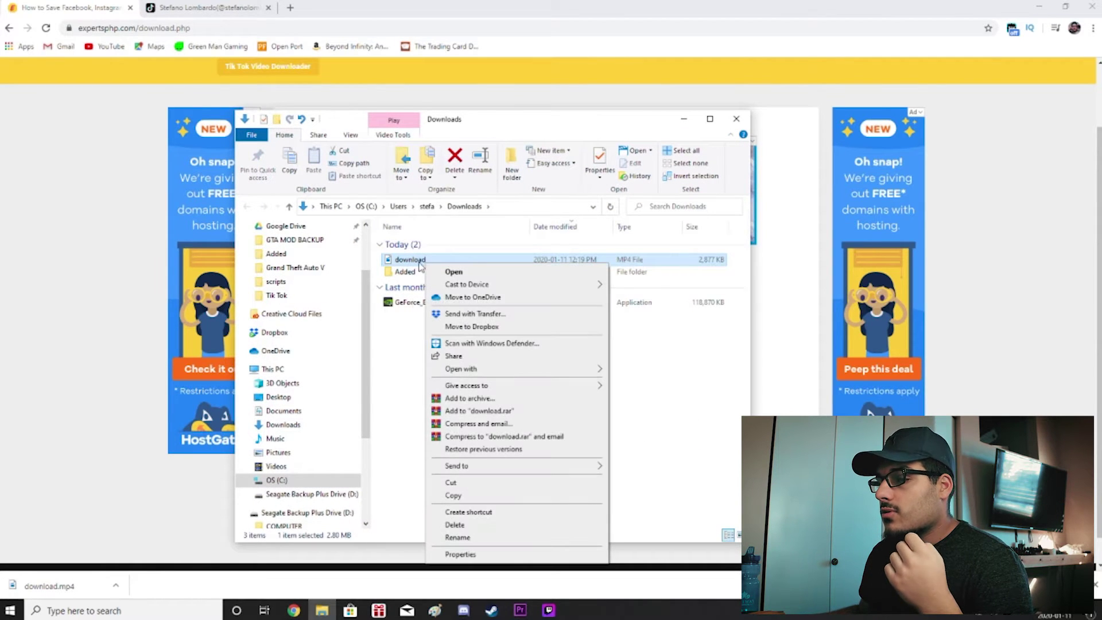
{"action": "left_click", "coordinate": [411, 374]}
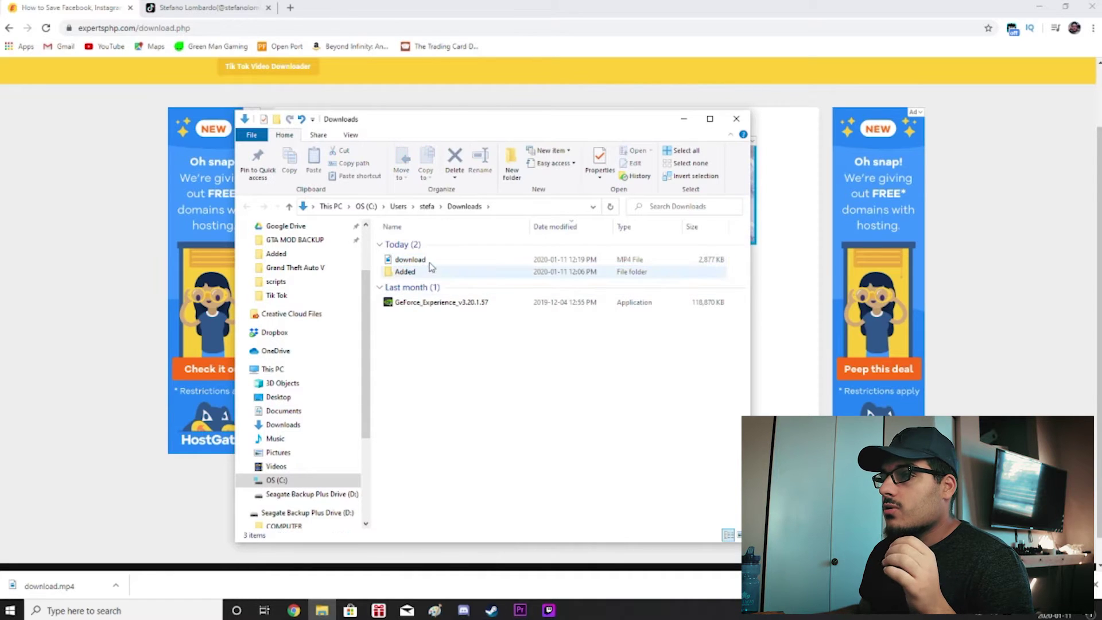
{"action": "double_click", "coordinate": [425, 262]}
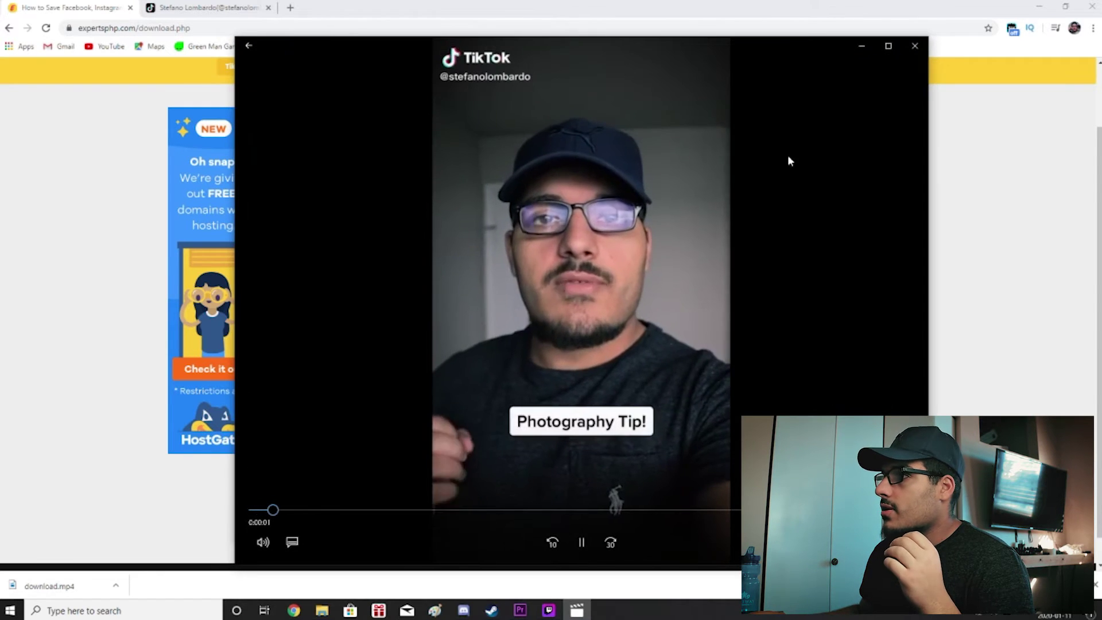
{"action": "left_click", "coordinate": [915, 46]}
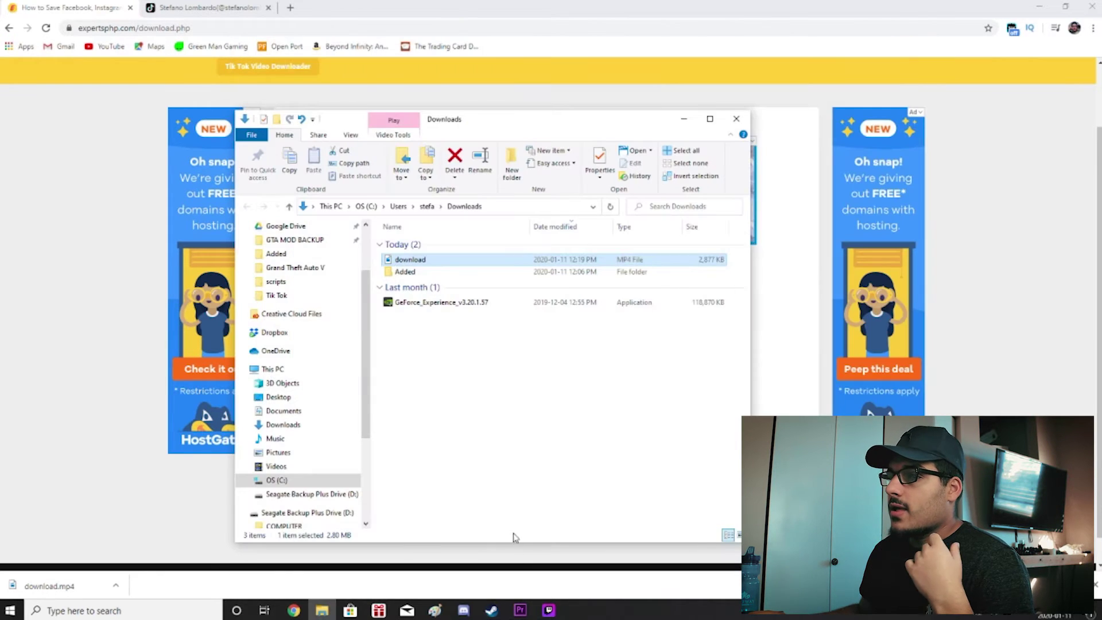
Check the file's Details properties for 480×852 at 29.97 frames/second, then close the Downloads folder
{"action": "right_click", "coordinate": [412, 263]}
{"action": "left_click", "coordinate": [450, 551]}
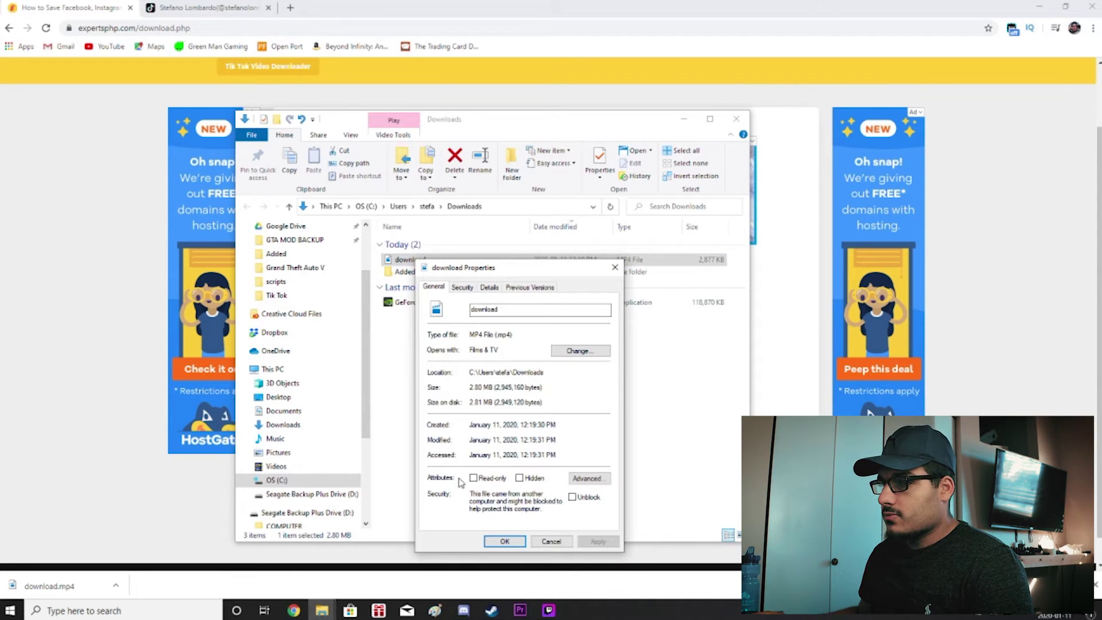
{"action": "left_click", "coordinate": [490, 287]}
{"action": "scroll", "coordinate": [527, 443], "scroll_direction": "down", "scroll_amount": 1}
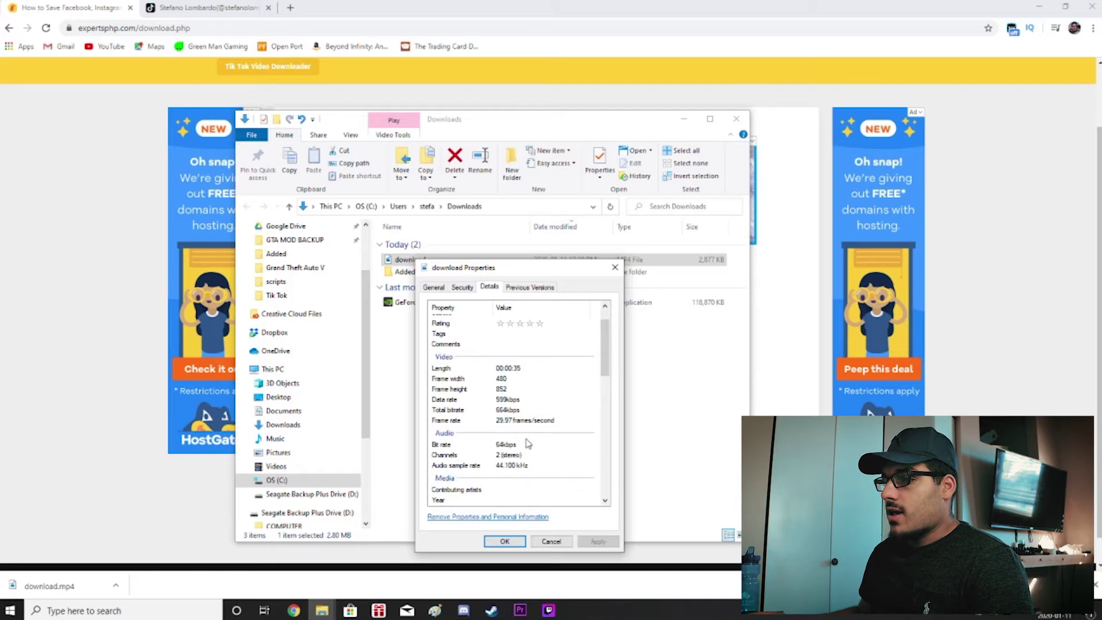
{"action": "scroll", "coordinate": [527, 442], "scroll_direction": "down", "scroll_amount": 1}
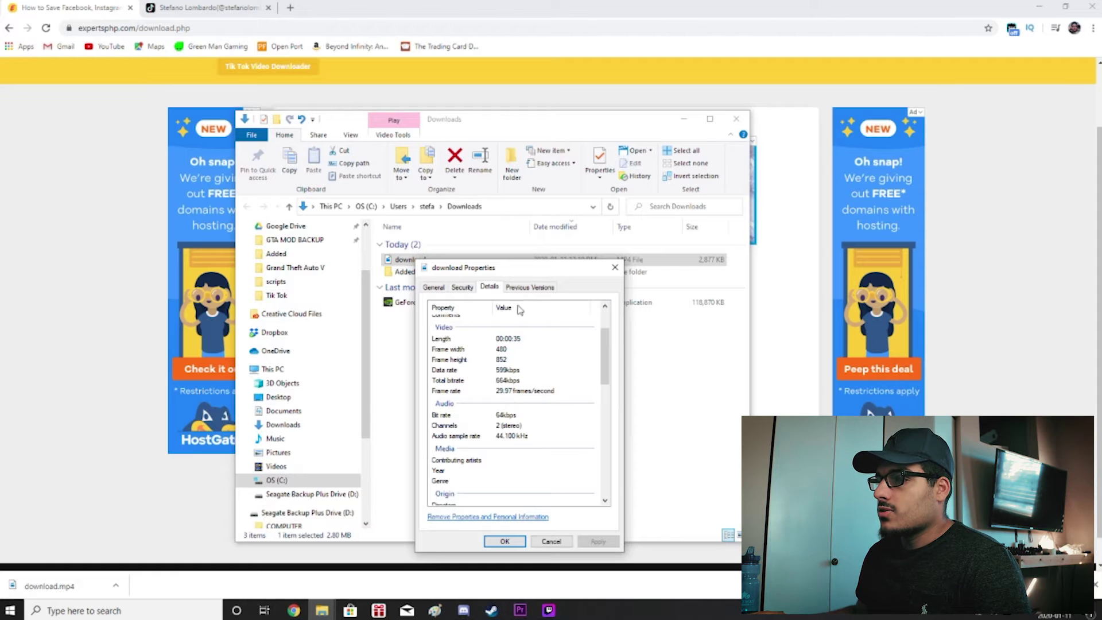
{"action": "left_click_drag", "start_coordinate": [521, 274], "coordinate": [1062, 448]}
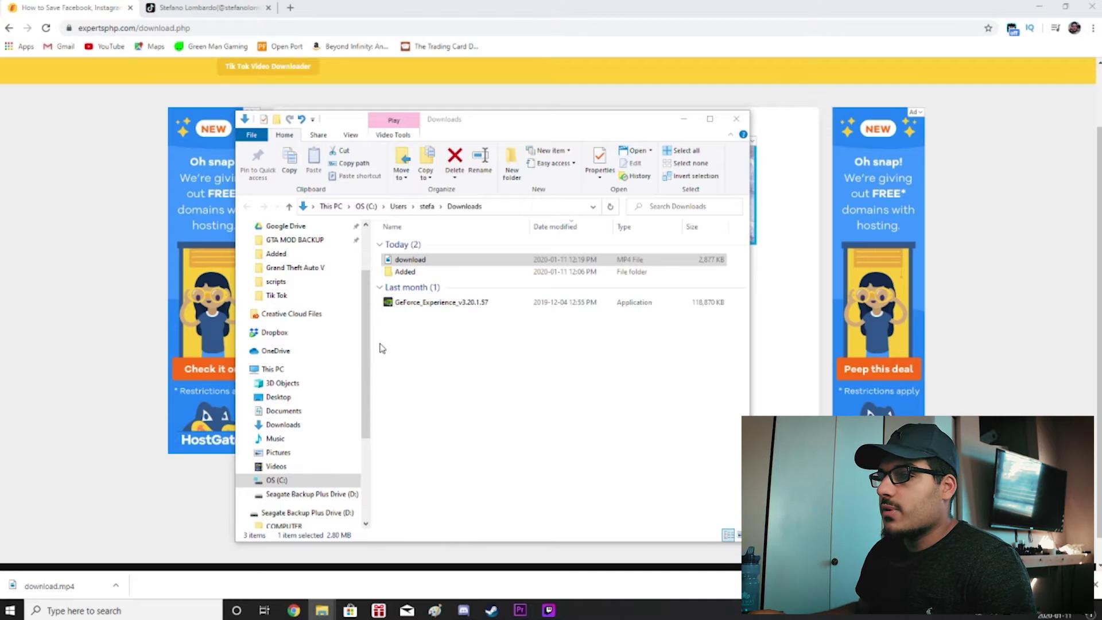
{"action": "left_click", "coordinate": [736, 119]}
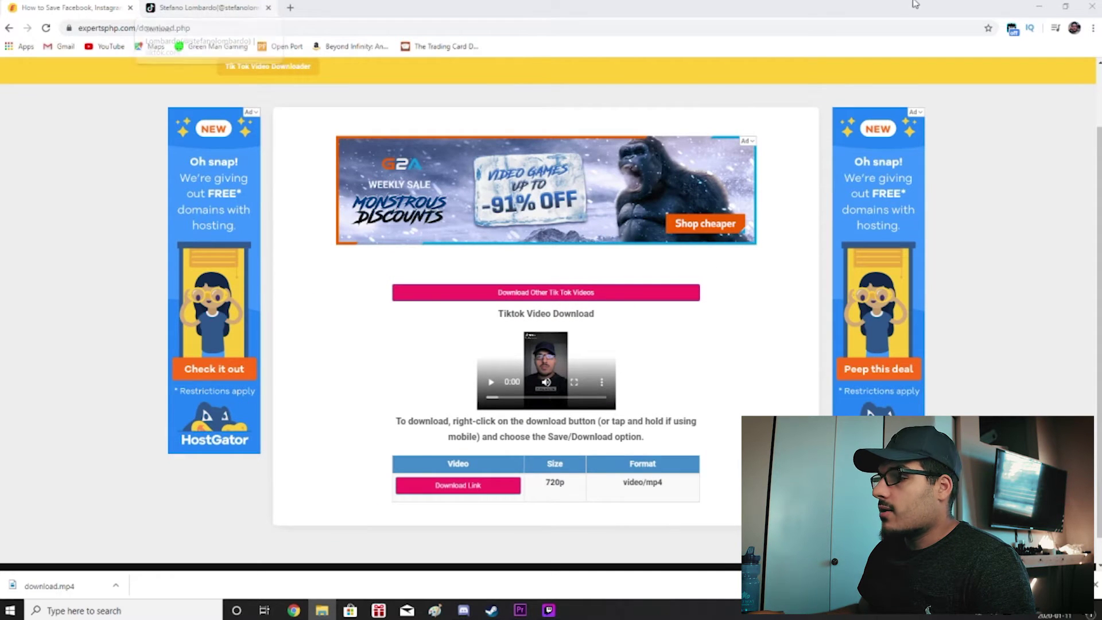
Launch Premiere Pro and create a new project named 'Tik Tok Youtube Video' with DV capture format
{"action": "left_click", "coordinate": [520, 610]}
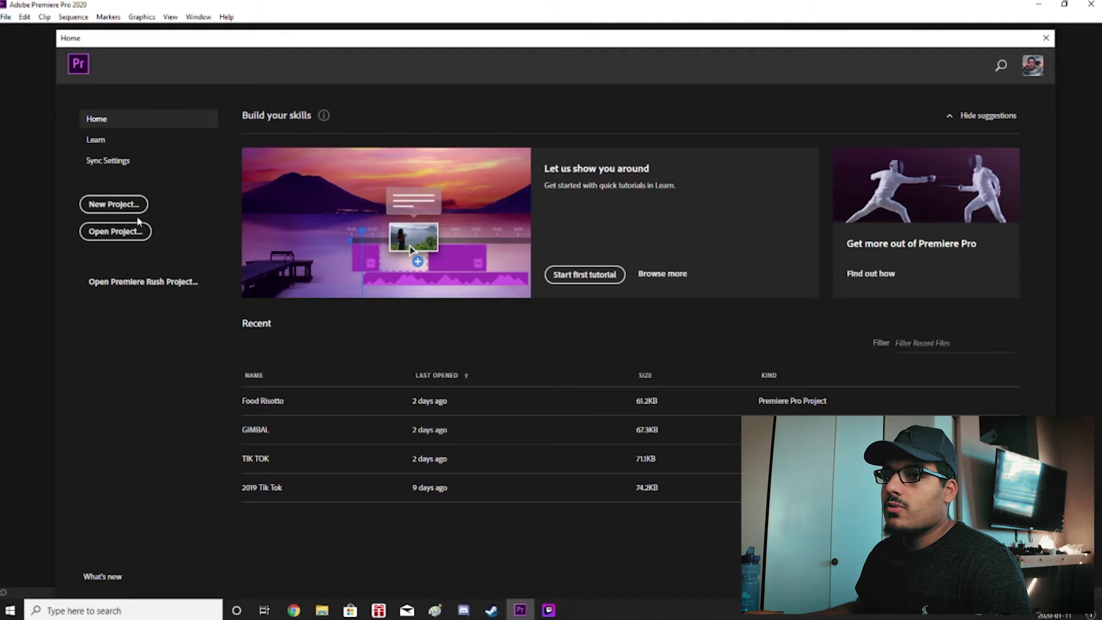
{"action": "left_click", "coordinate": [119, 206]}
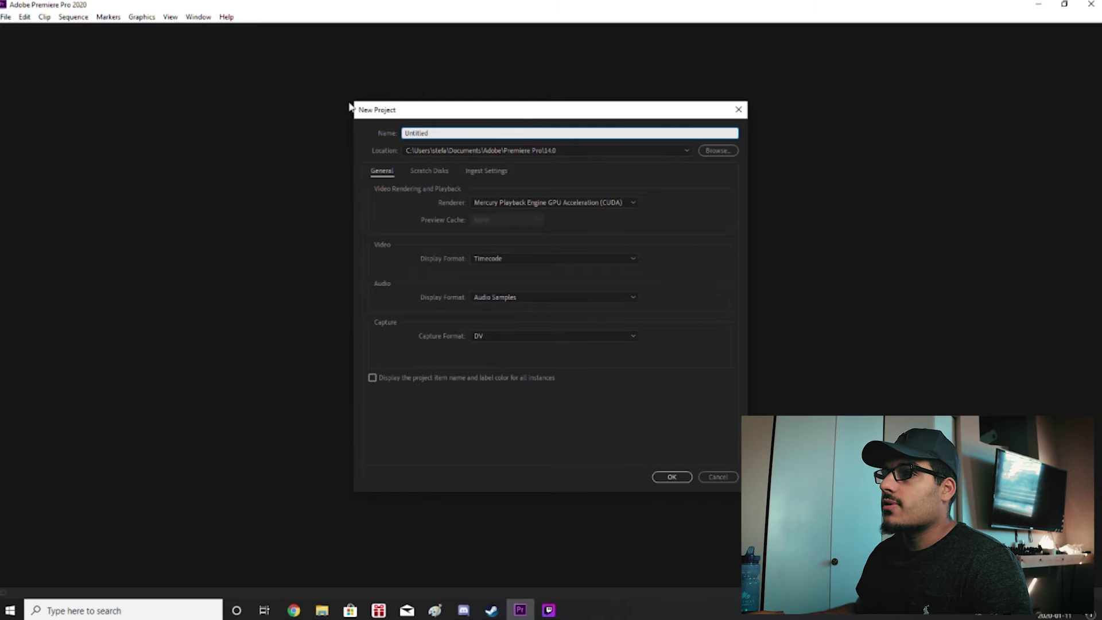
{"action": "double_click", "coordinate": [436, 131]}
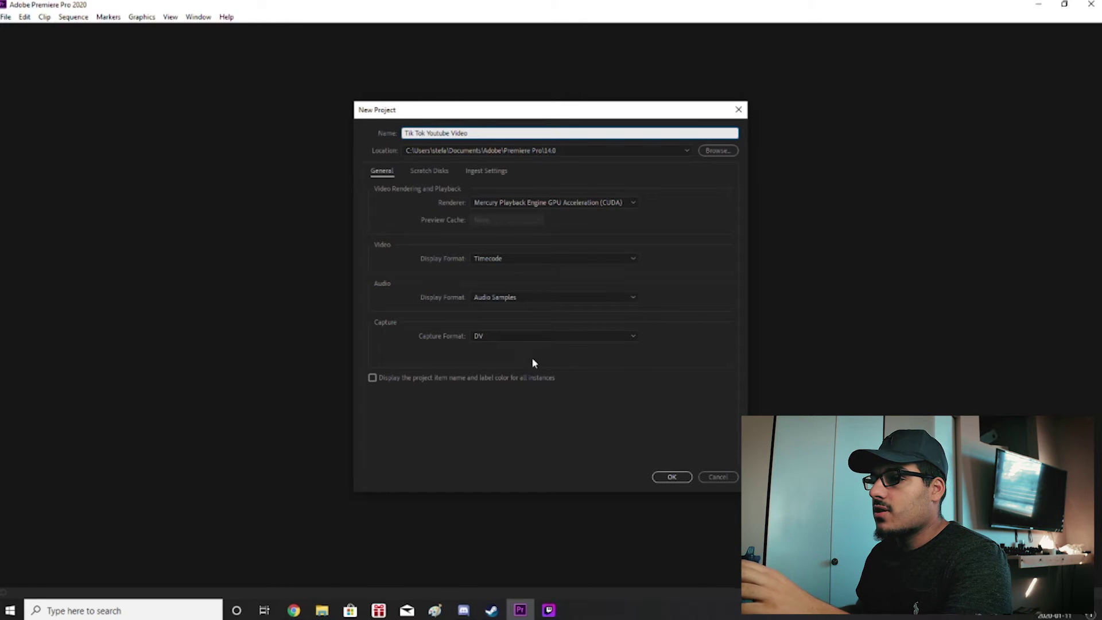
{"action": "left_click", "coordinate": [523, 338]}
{"action": "left_click", "coordinate": [689, 335]}
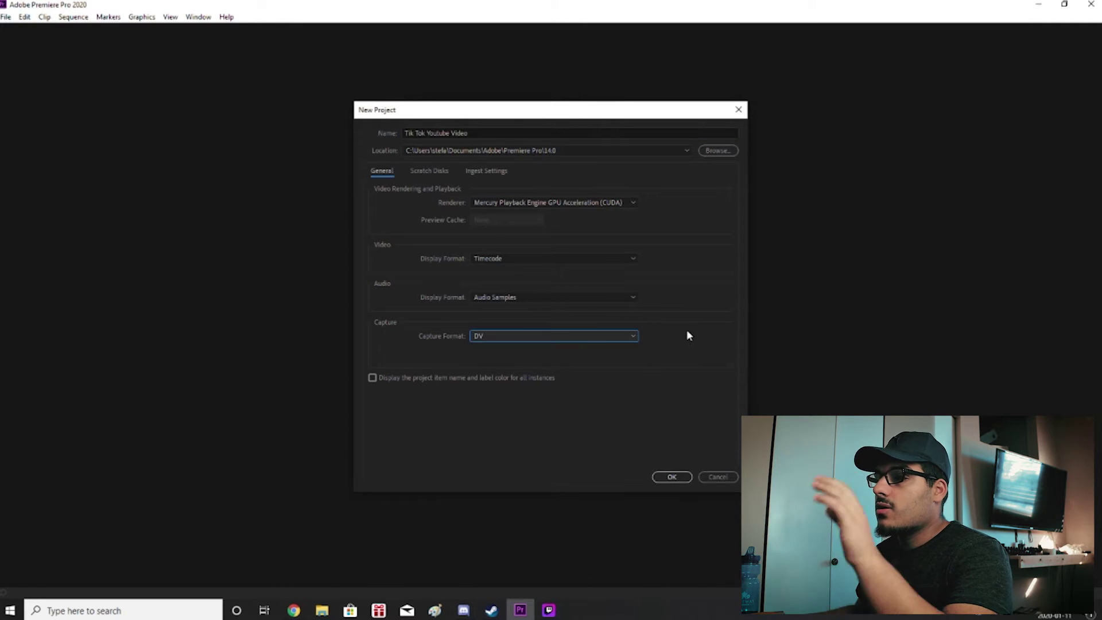
{"action": "left_click", "coordinate": [422, 173]}
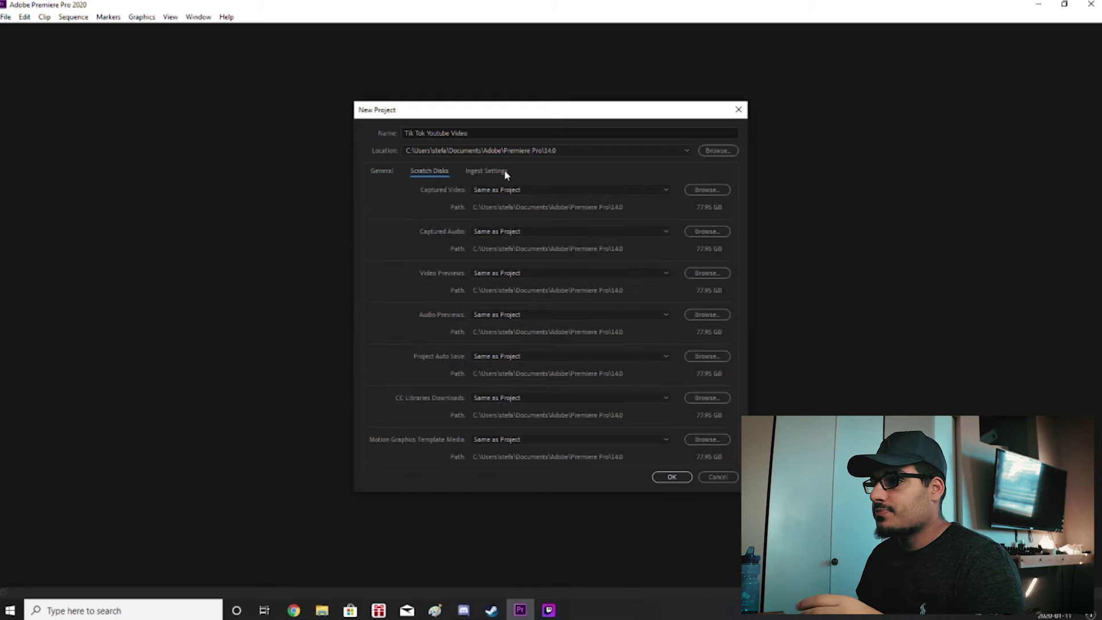
{"action": "left_click", "coordinate": [497, 170]}
{"action": "left_click", "coordinate": [383, 171]}
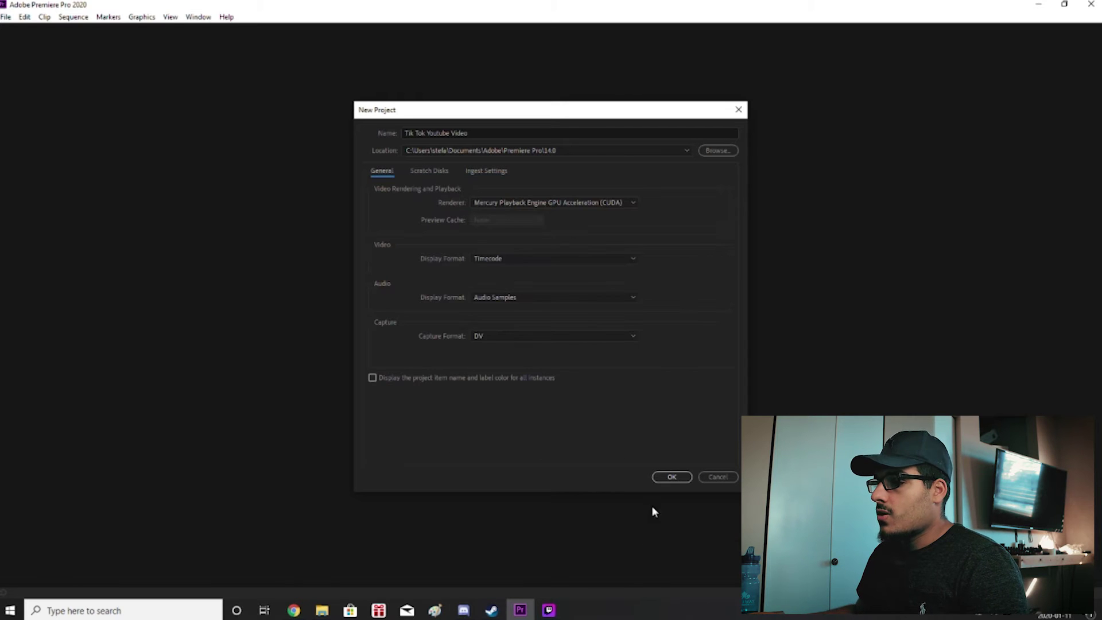
{"action": "left_click", "coordinate": [672, 477]}
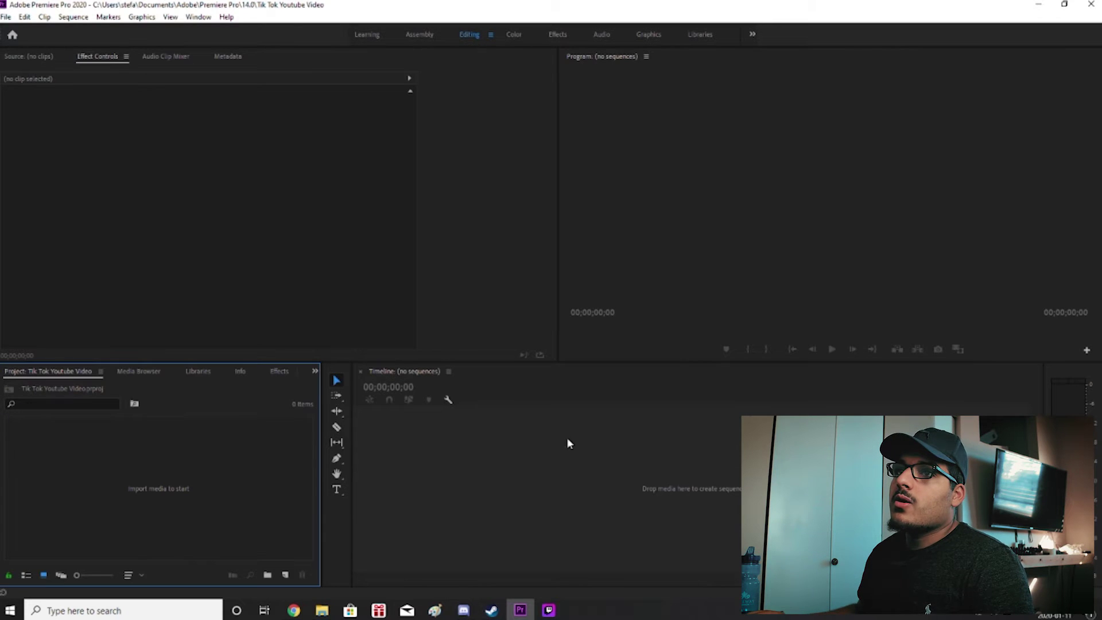
Start a new sequence, keeping its default name
{"action": "left_click", "coordinate": [9, 17]}
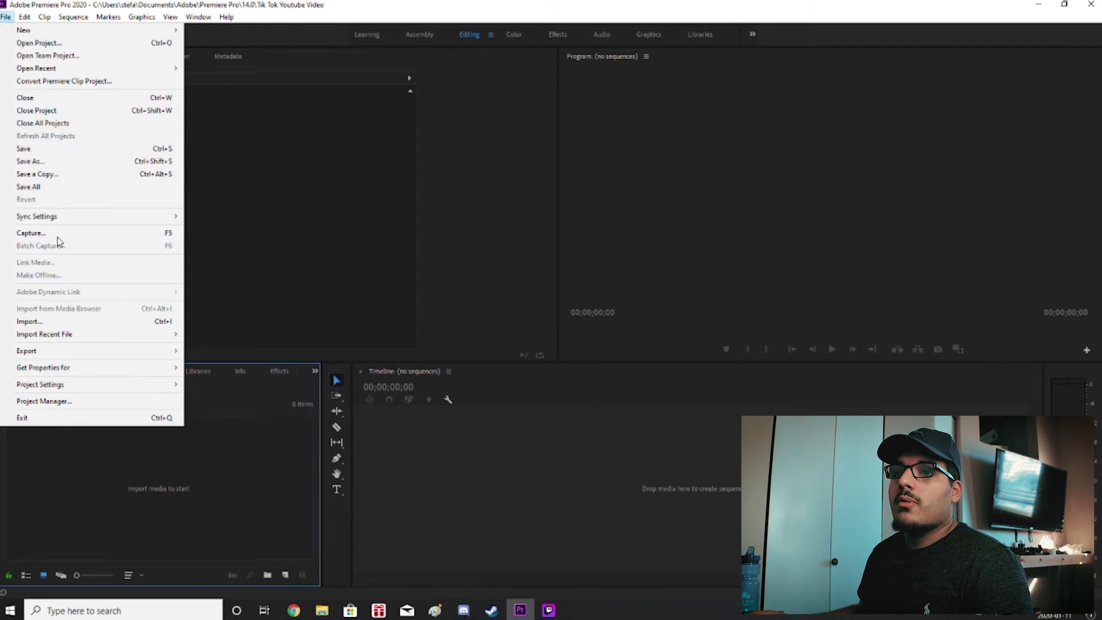
{"action": "mouse_move", "coordinate": [110, 30]}
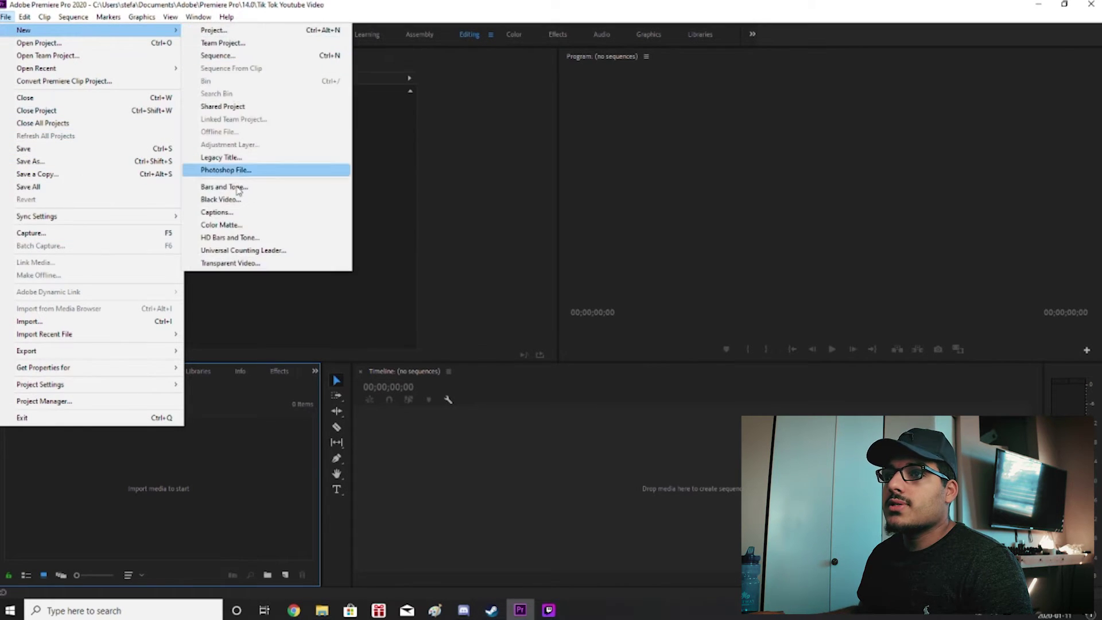
{"action": "left_click", "coordinate": [240, 56]}
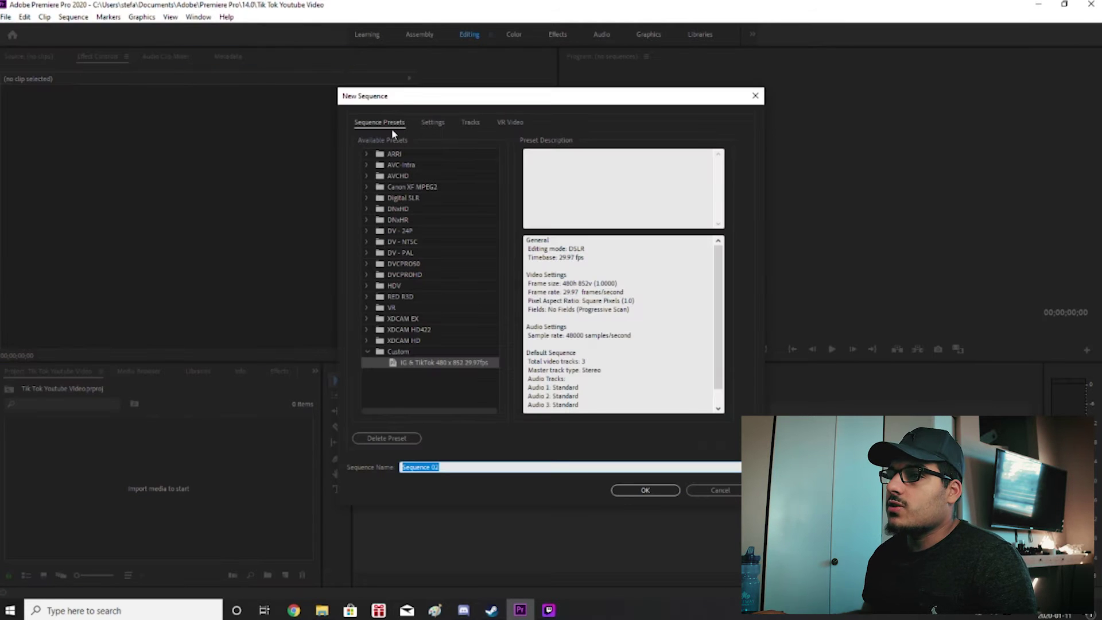
{"action": "left_click", "coordinate": [417, 365]}
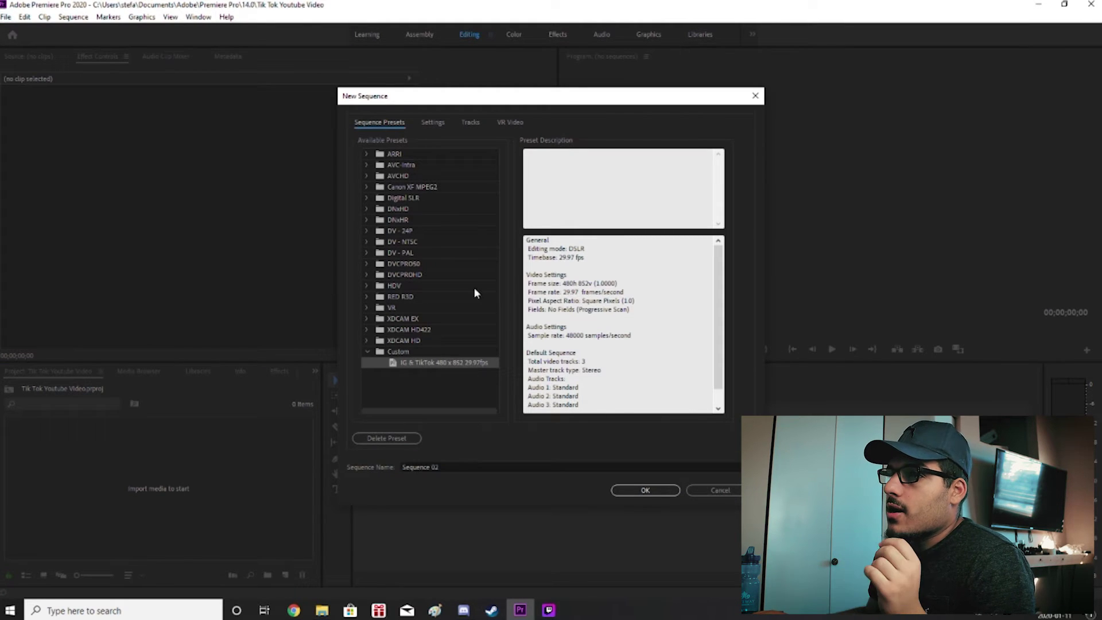
Set the sequence to DSLR editing mode at 29.97 fps, 480×852, and save it as a preset
{"action": "left_click", "coordinate": [433, 122]}
{"action": "left_click", "coordinate": [495, 139]}
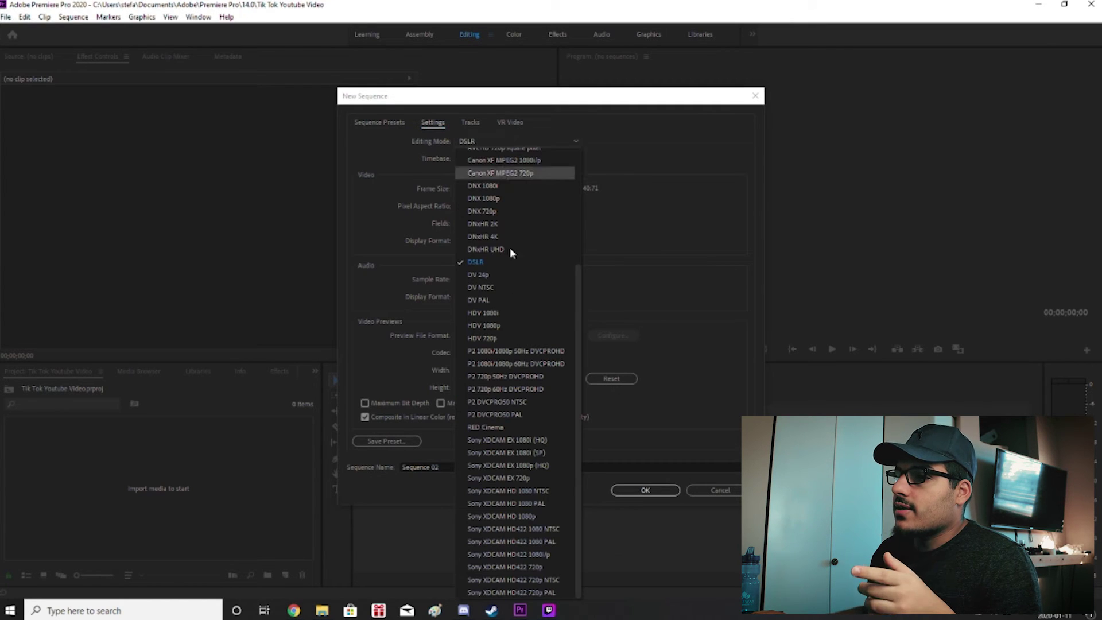
{"action": "left_click", "coordinate": [656, 140]}
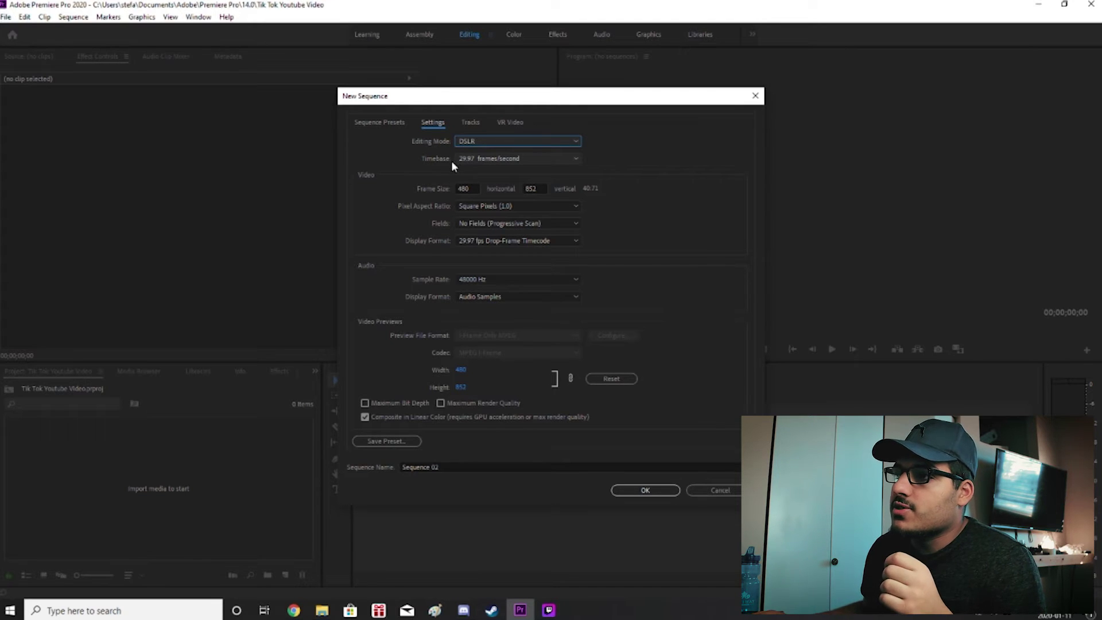
{"action": "left_click", "coordinate": [458, 161]}
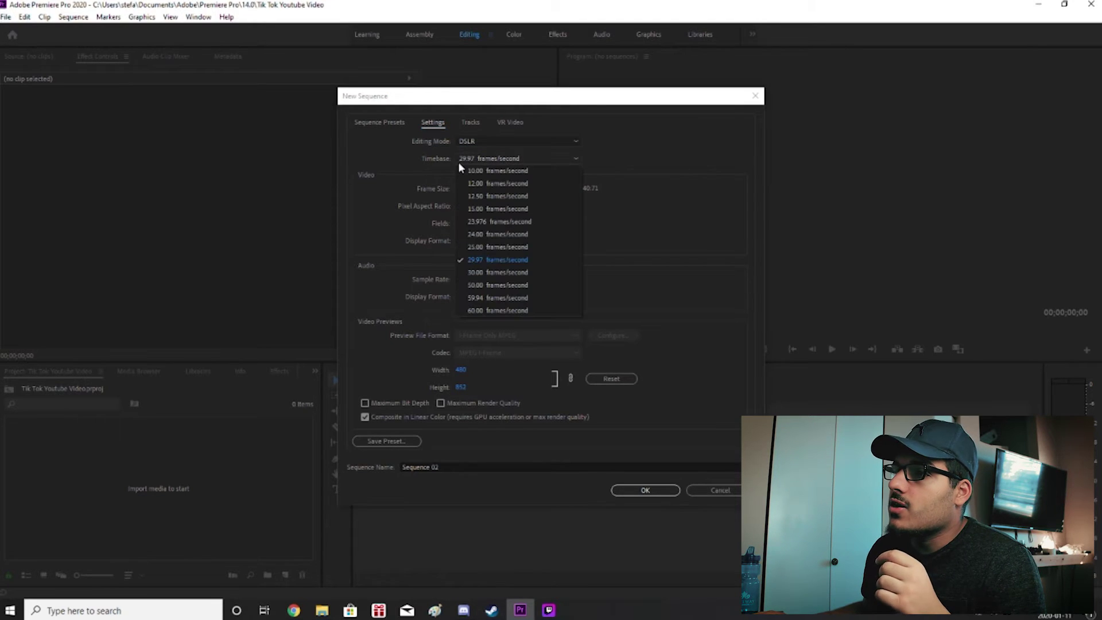
{"action": "left_click", "coordinate": [595, 180]}
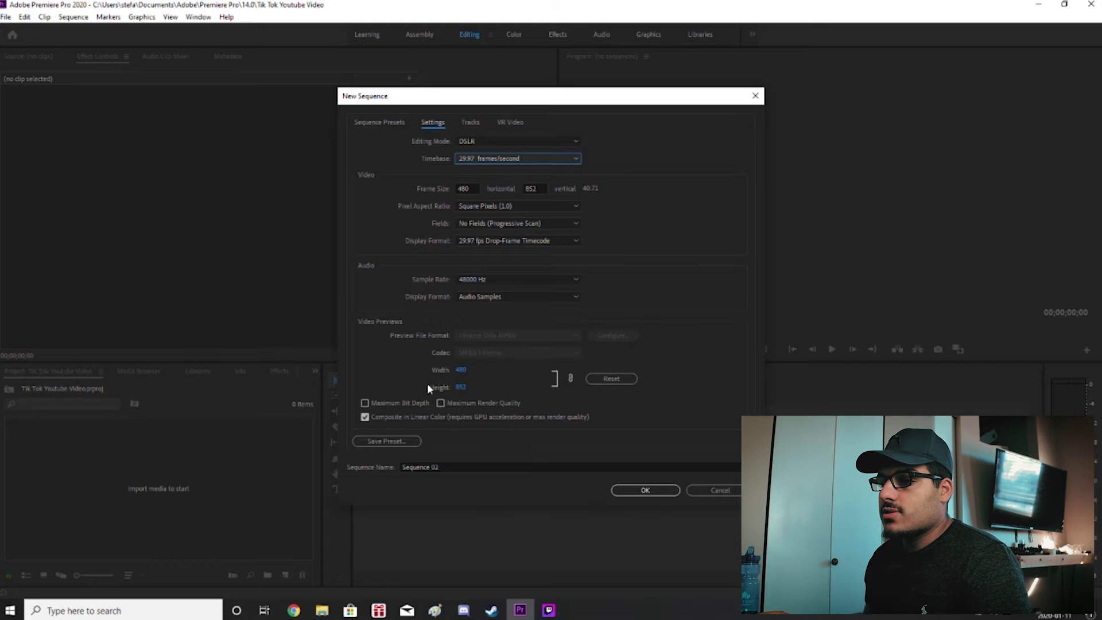
{"action": "left_click", "coordinate": [400, 443]}
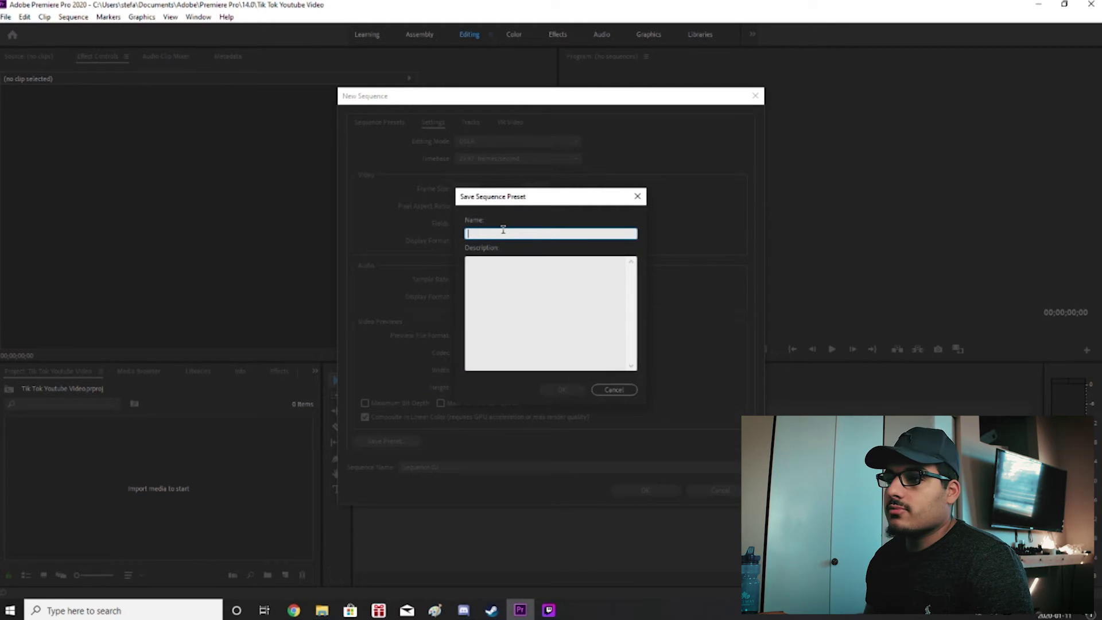
Cancel the preset save and select the Custom 'IG & TikTok 480 x 852 29.97fps' preset
{"action": "left_click", "coordinate": [617, 388]}
{"action": "left_click", "coordinate": [356, 121]}
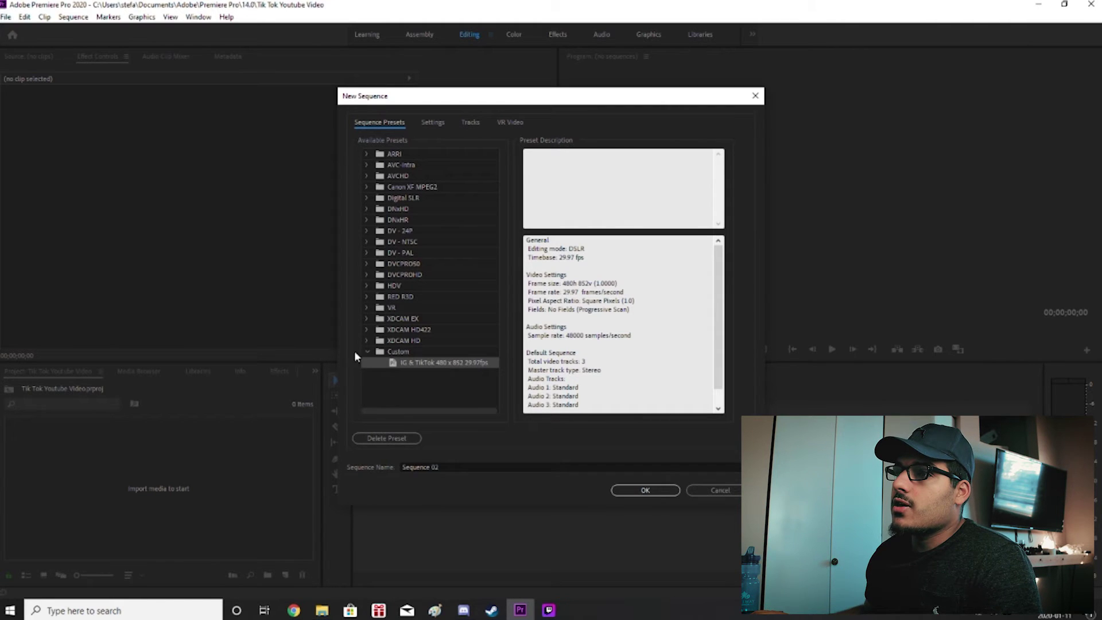
{"action": "left_click", "coordinate": [395, 353]}
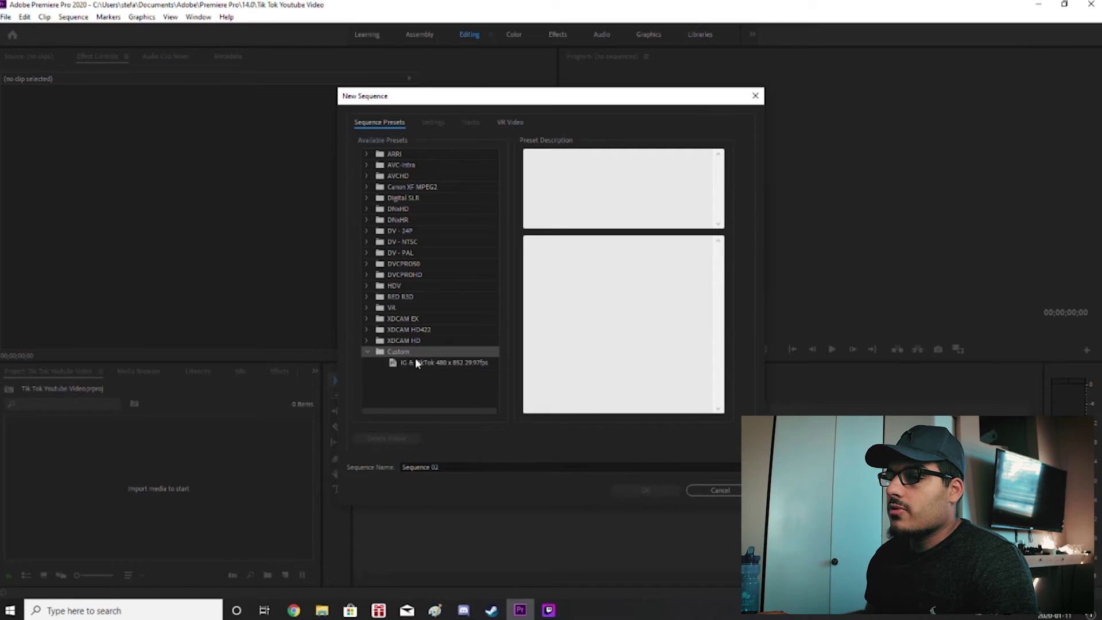
{"action": "left_click", "coordinate": [418, 364]}
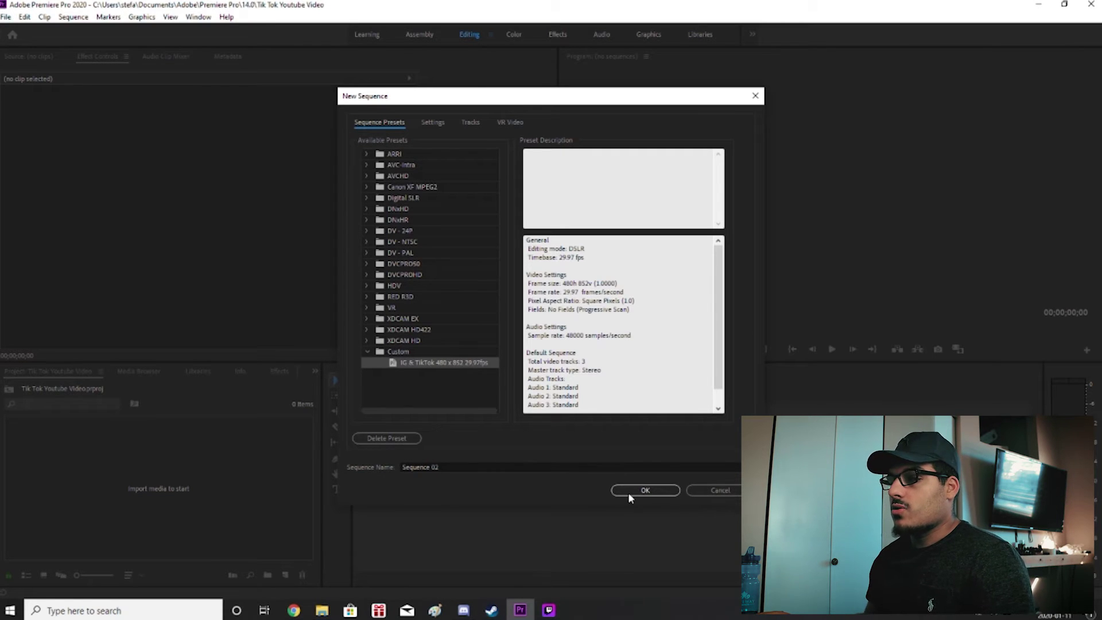
Name the sequence 'Tik Tok' and create it
{"action": "left_click", "coordinate": [500, 469]}
{"action": "type", "text": "Tik Tok"}
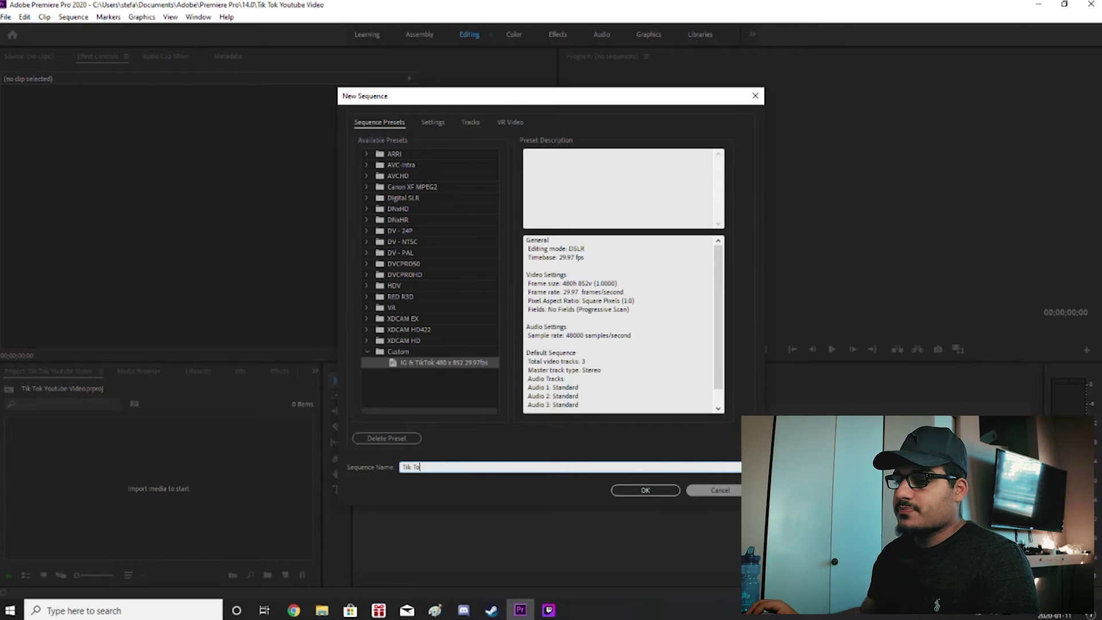
{"action": "left_click", "coordinate": [637, 493]}
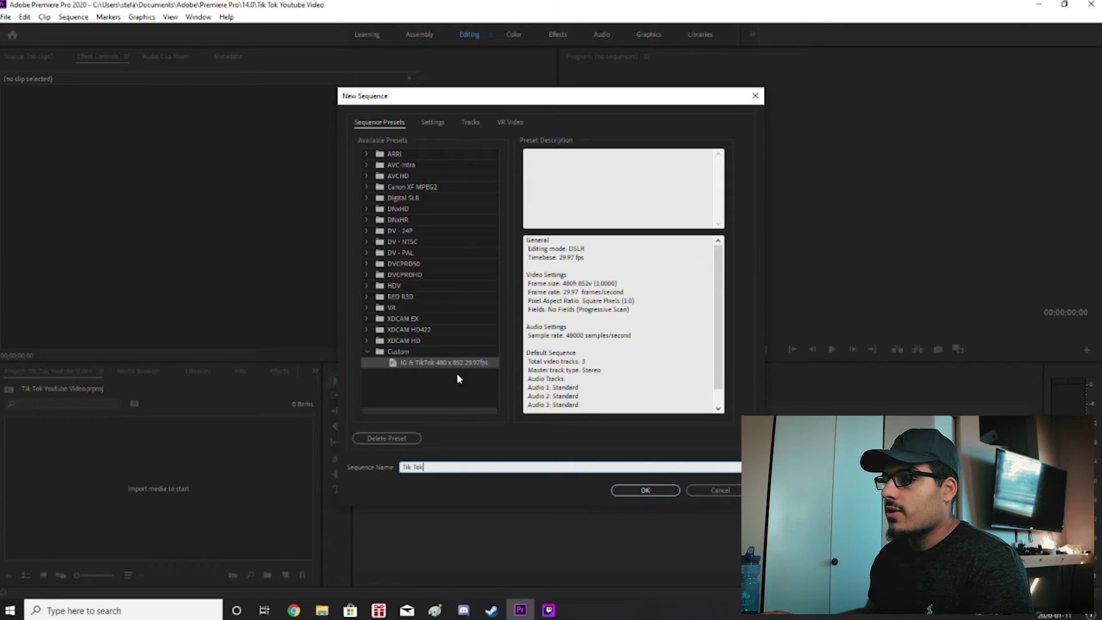
{"action": "left_click", "coordinate": [647, 490]}
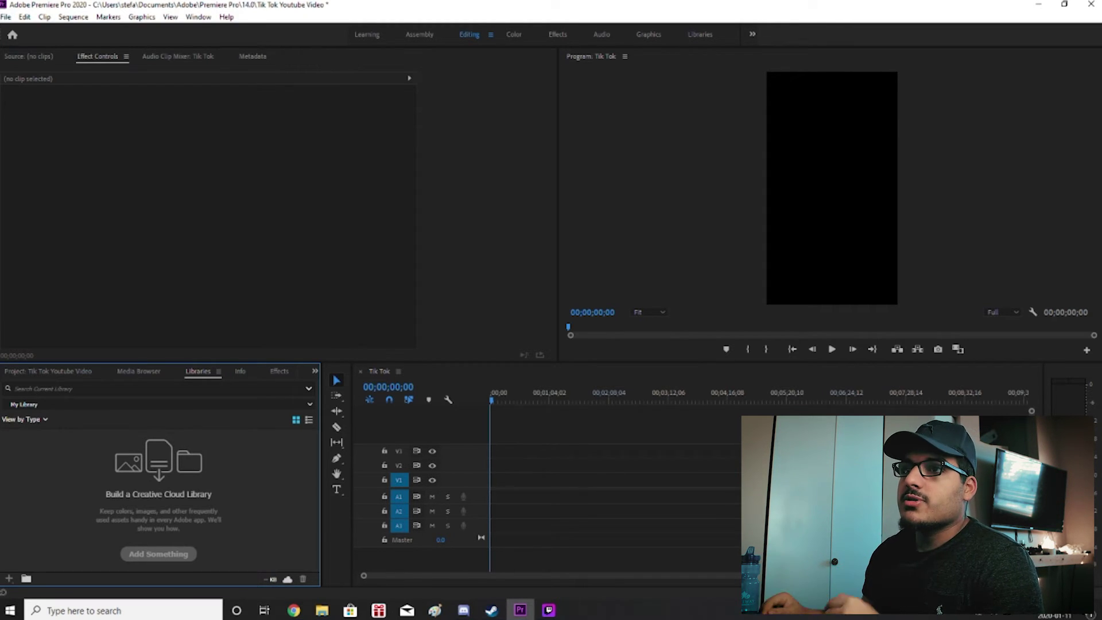
Open the Media Browser and drag IMG_5025 from the Desktop to the start of the timeline
{"action": "key", "text": "shift+8"}
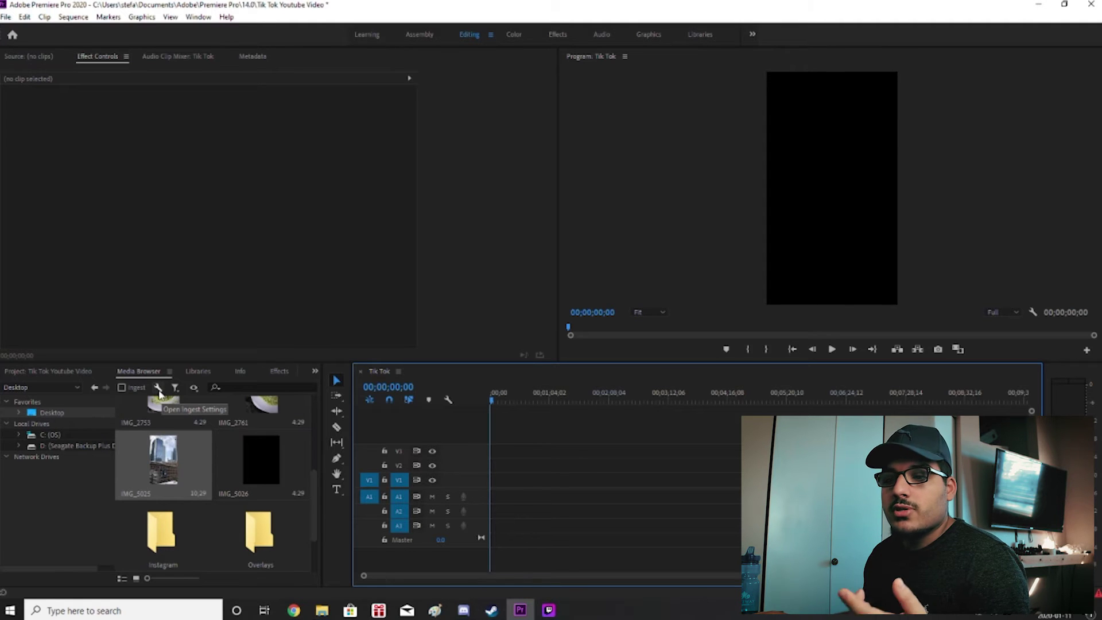
{"action": "left_click", "coordinate": [165, 468]}
{"action": "left_click_drag", "start_coordinate": [157, 471], "coordinate": [490, 481]}
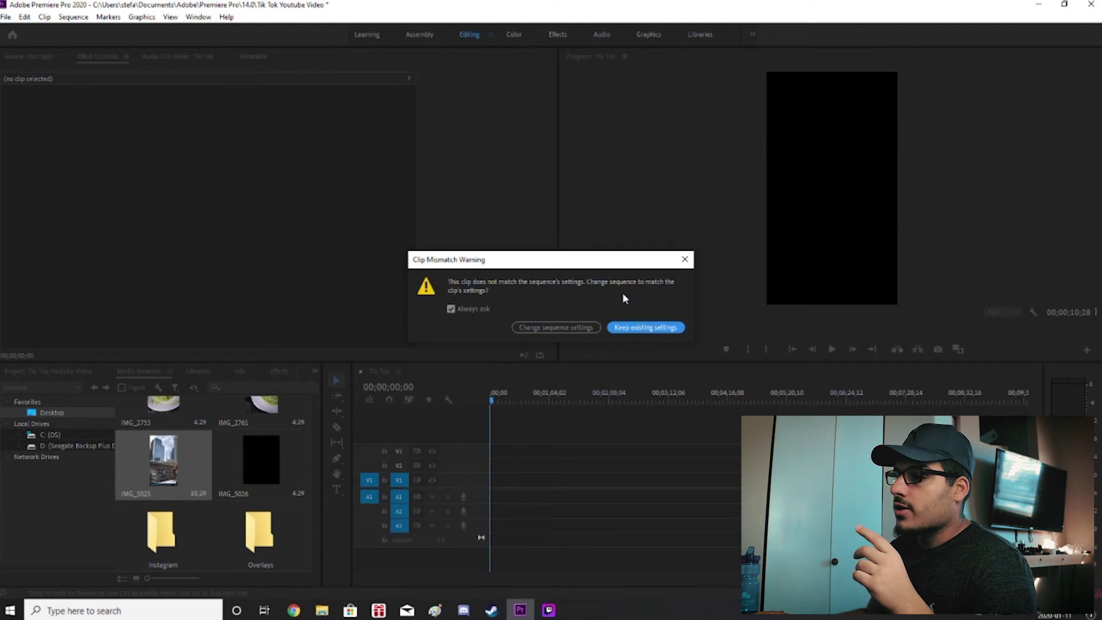
Keep the Tik Tok sequence's existing settings for IMG_5025 and show Effect Controls
{"action": "left_click", "coordinate": [643, 329]}
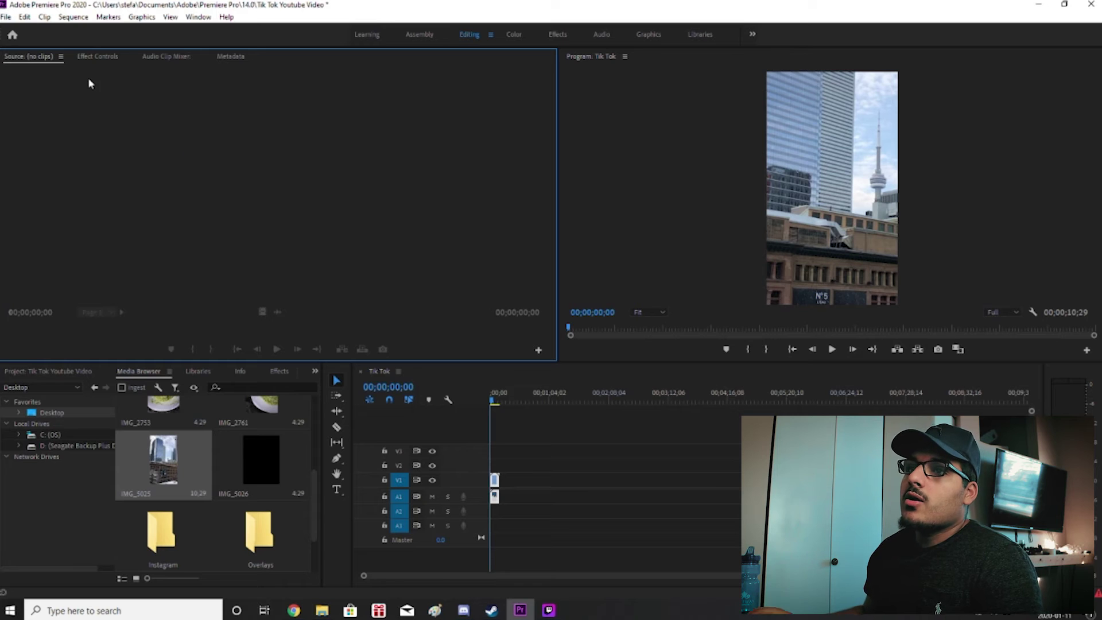
{"action": "left_click", "coordinate": [96, 57]}
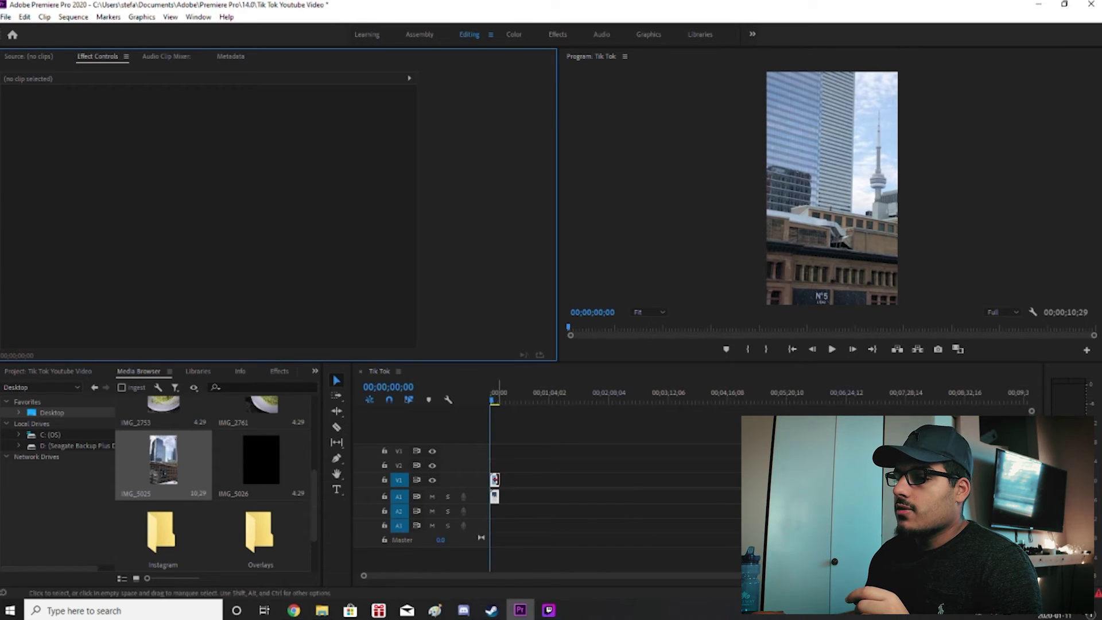
Set the IMG_5025 clip's Motion Scale to 45 in Effect Controls
{"action": "left_click", "coordinate": [495, 480]}
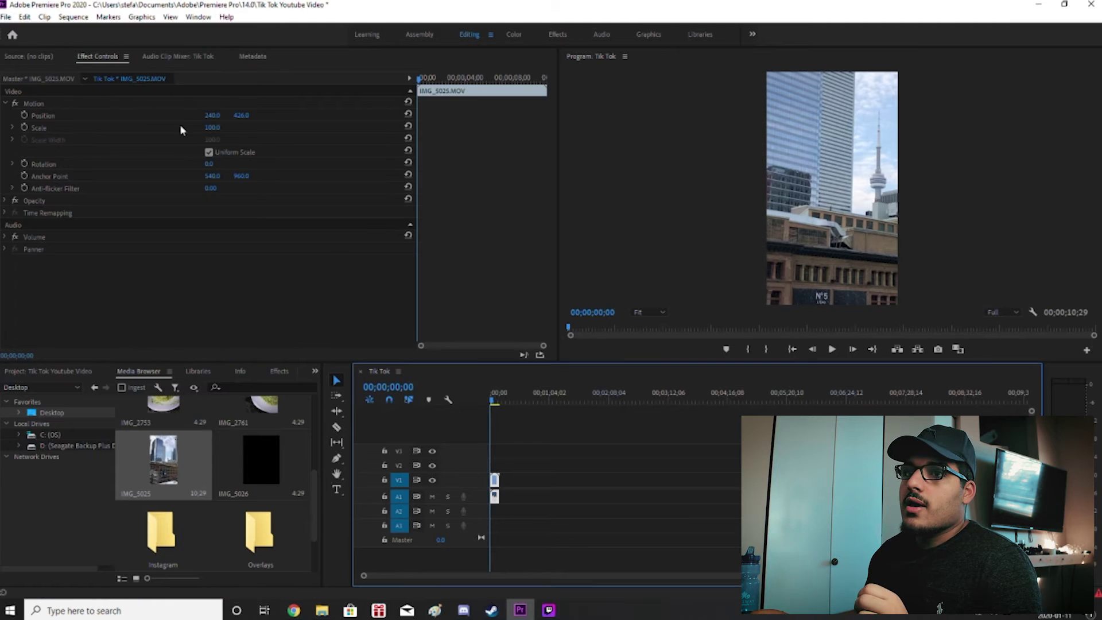
{"action": "left_click_drag", "start_coordinate": [212, 128], "coordinate": [170, 128]}
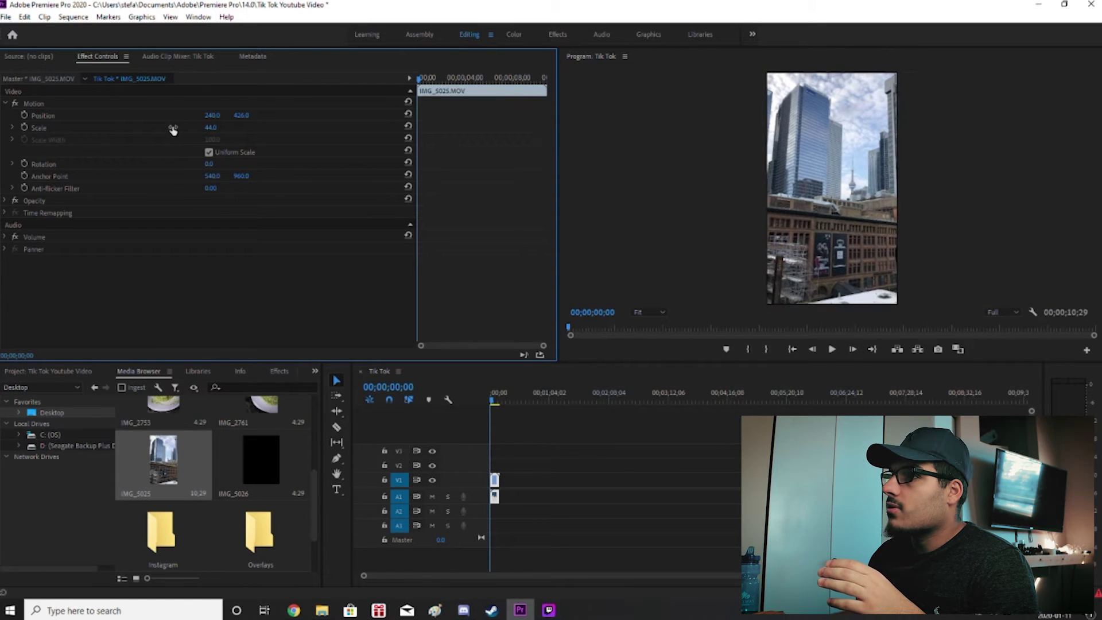
{"action": "left_click", "coordinate": [221, 126]}
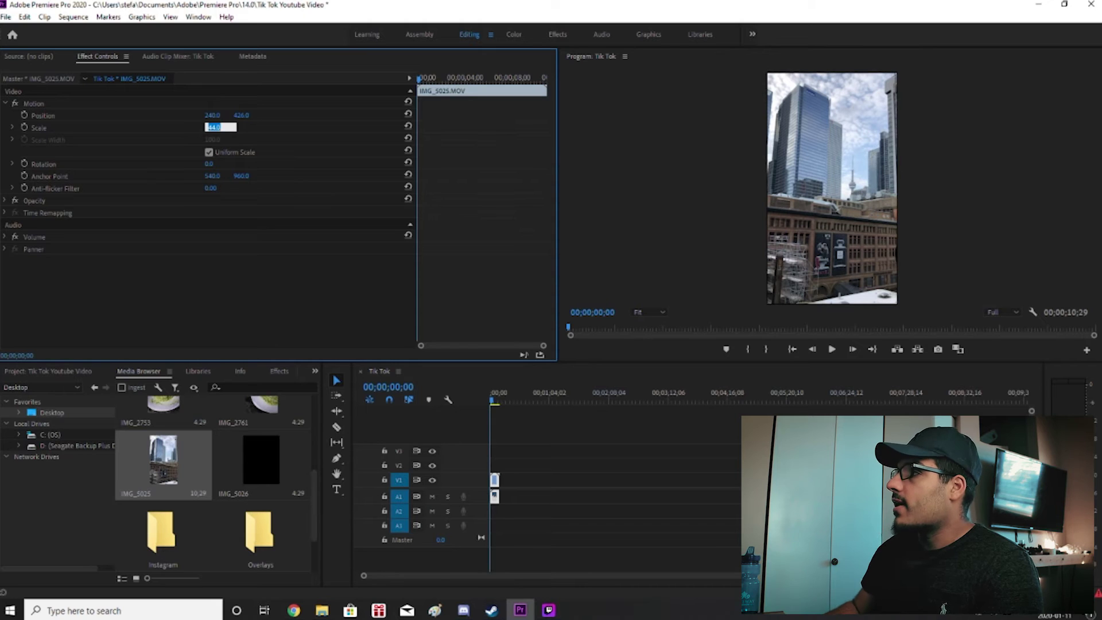
{"action": "type", "text": "45"}
{"action": "key", "text": "Return"}
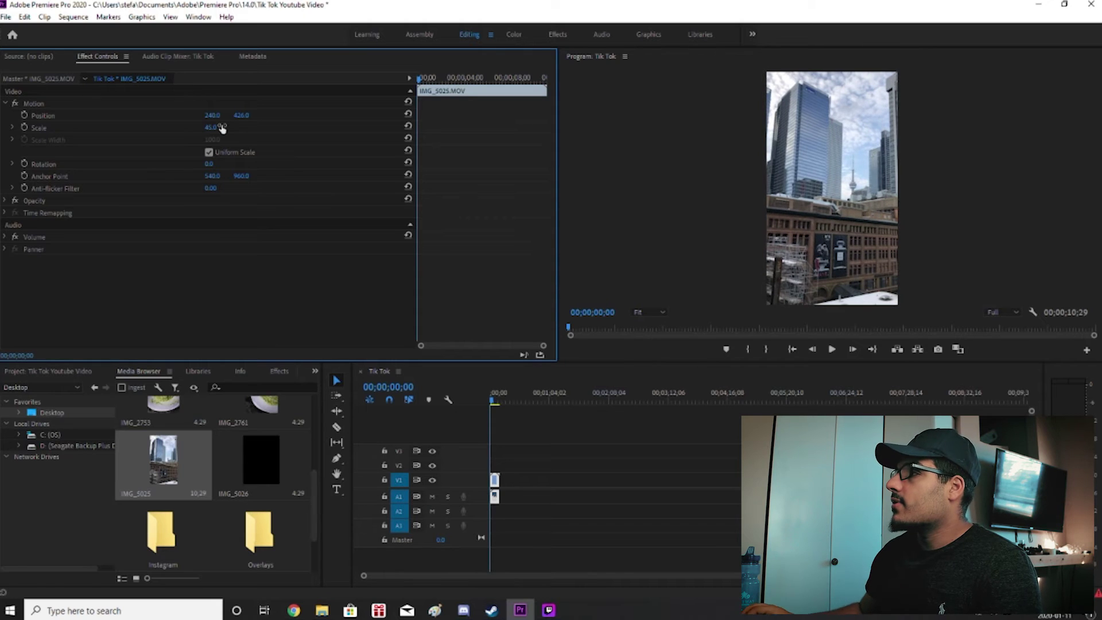
{"action": "left_click", "coordinate": [212, 164]}
{"action": "type", "text": "90"}
{"action": "key", "text": "Return"}
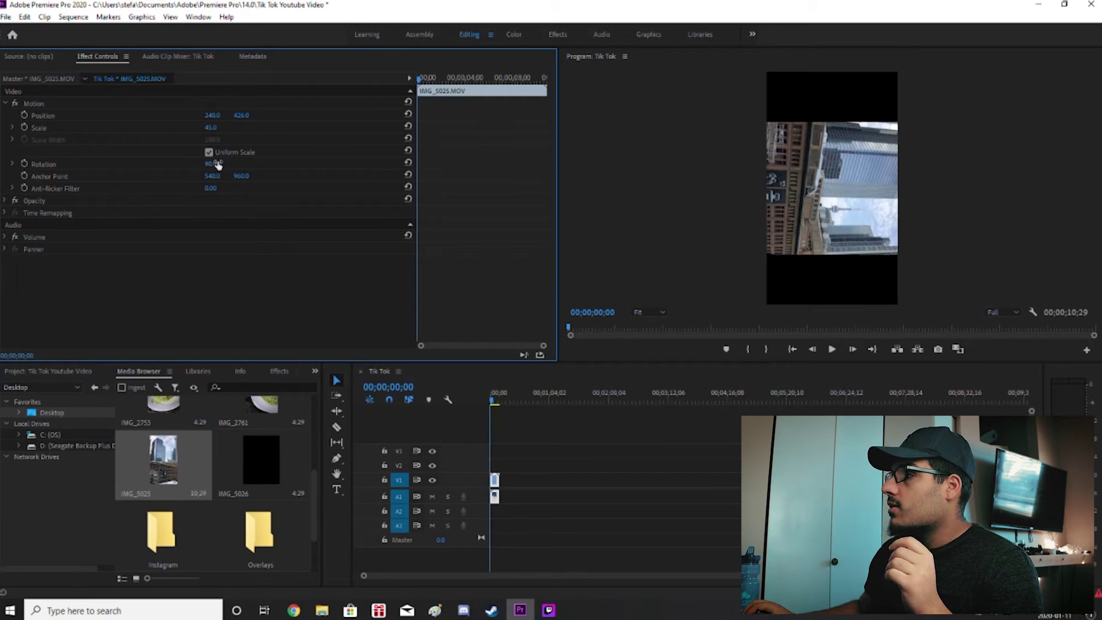
{"action": "left_click", "coordinate": [217, 165]}
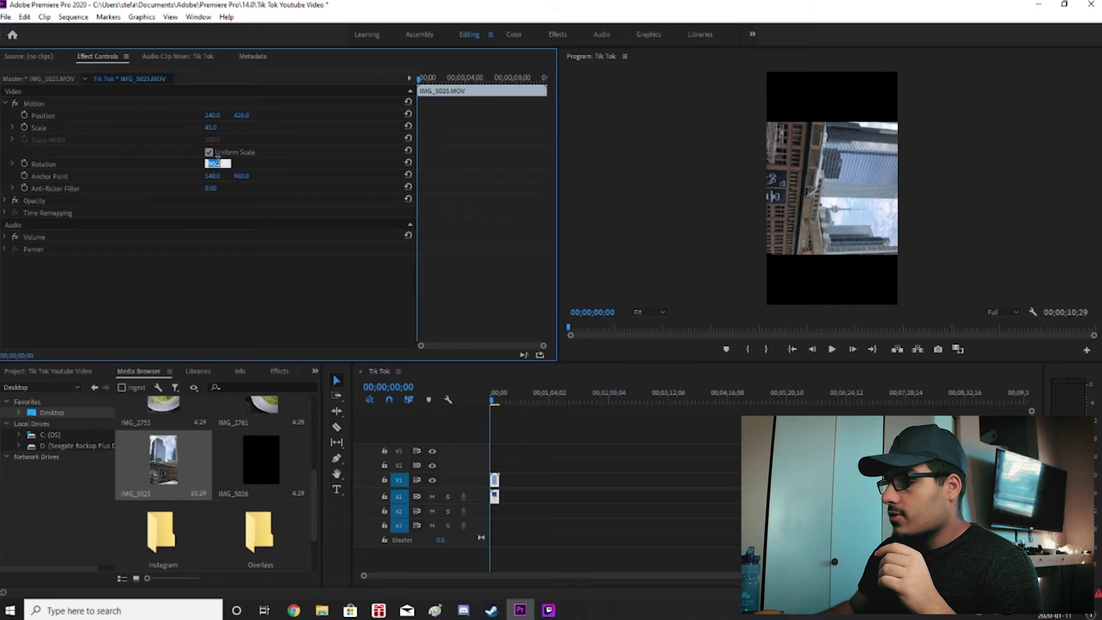
{"action": "type", "text": "0"}
{"action": "key", "text": "Return"}
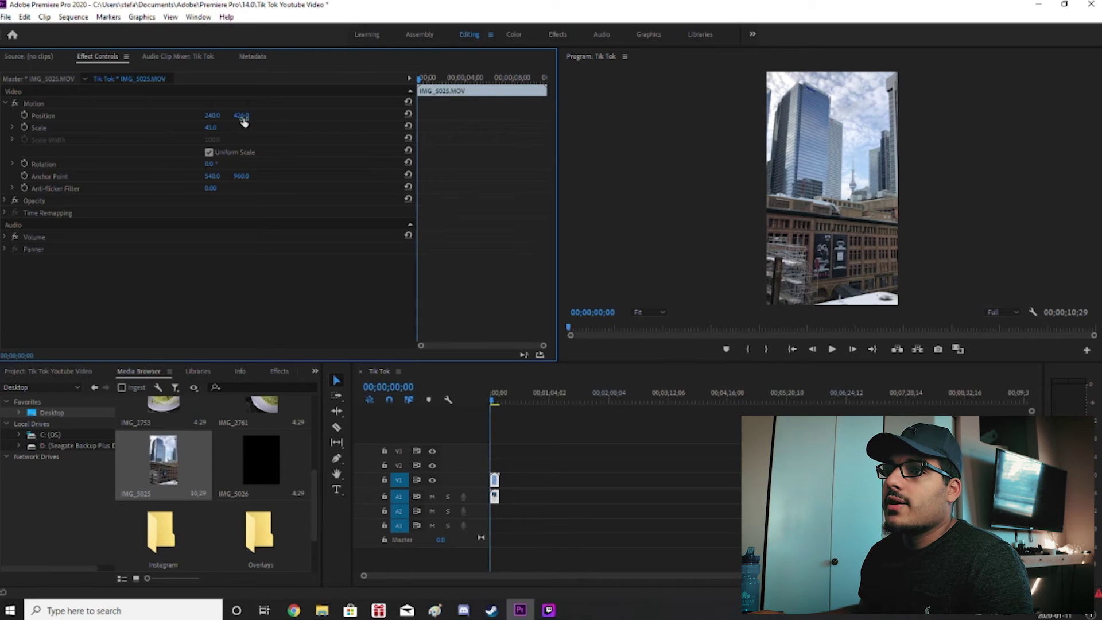
{"action": "left_click_drag", "start_coordinate": [241, 118], "coordinate": [206, 107]}
{"action": "left_click", "coordinate": [216, 115]}
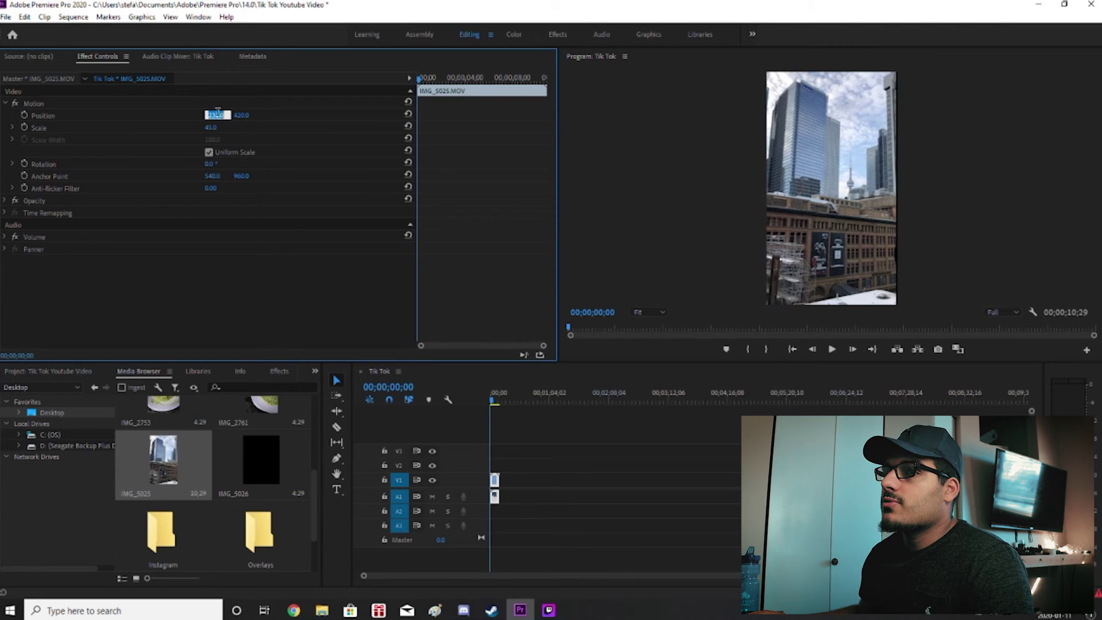
{"action": "type", "text": "240"}
{"action": "key", "text": "Return"}
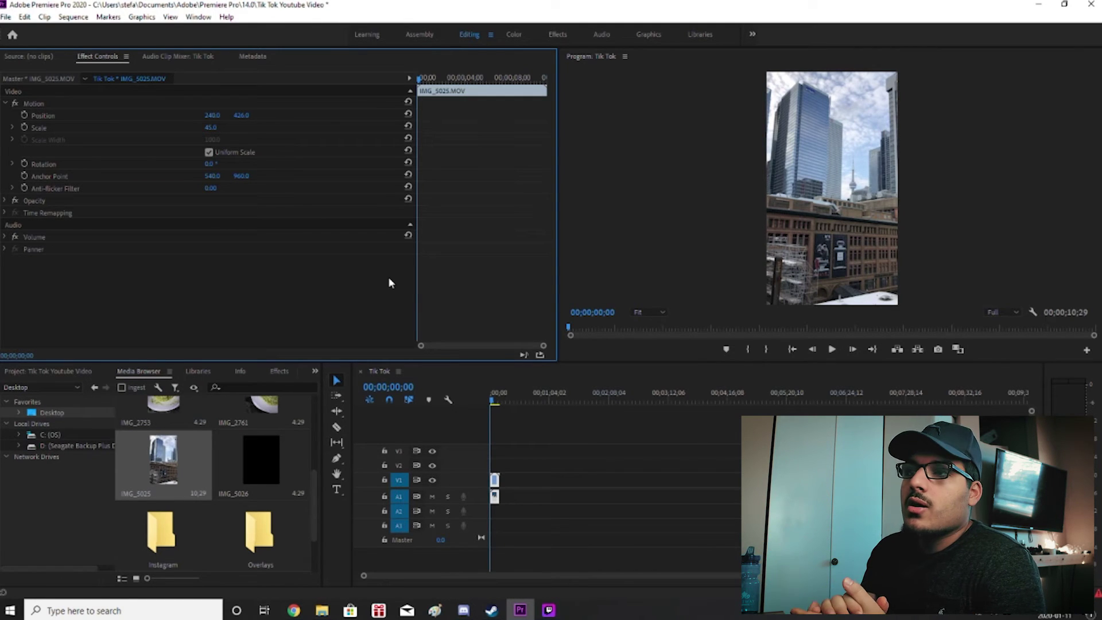
{"action": "left_click", "coordinate": [832, 349]}
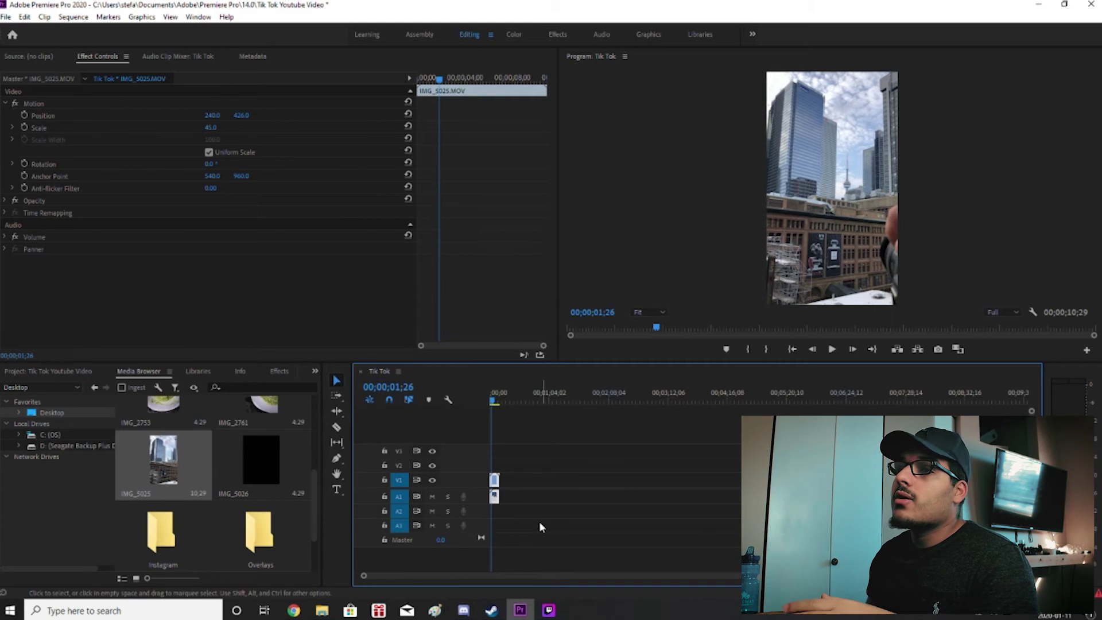
Open the File menu to reach the export options for the Tik Tok sequence
{"action": "left_click", "coordinate": [6, 17]}
Cancel the open export window and return the playhead to the sequence start
{"action": "mouse_move", "coordinate": [64, 351]}
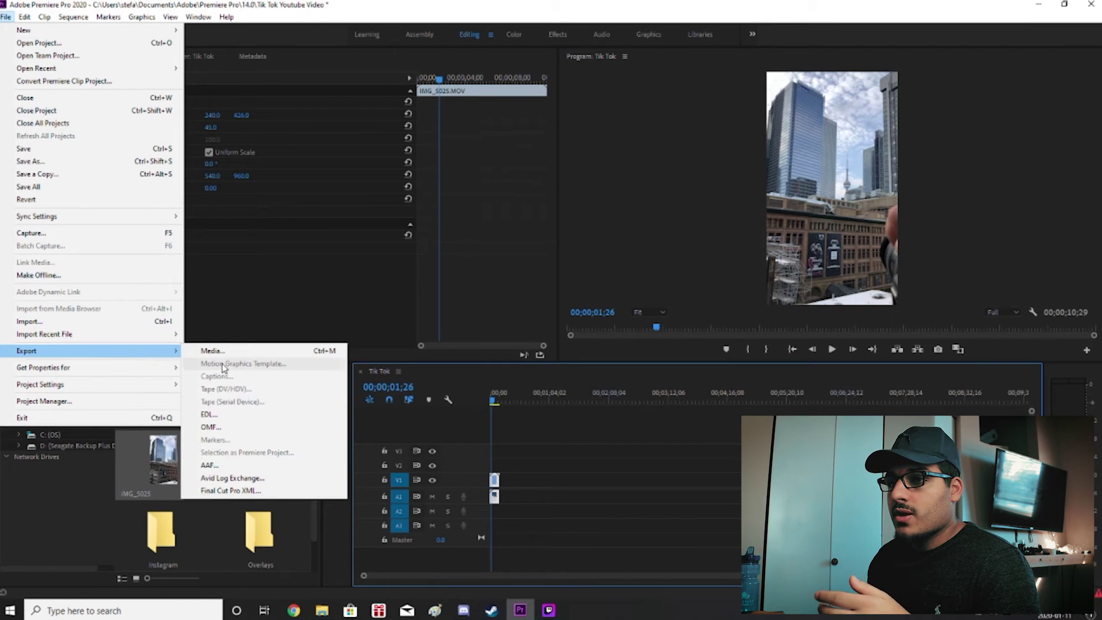
{"action": "left_click", "coordinate": [587, 445]}
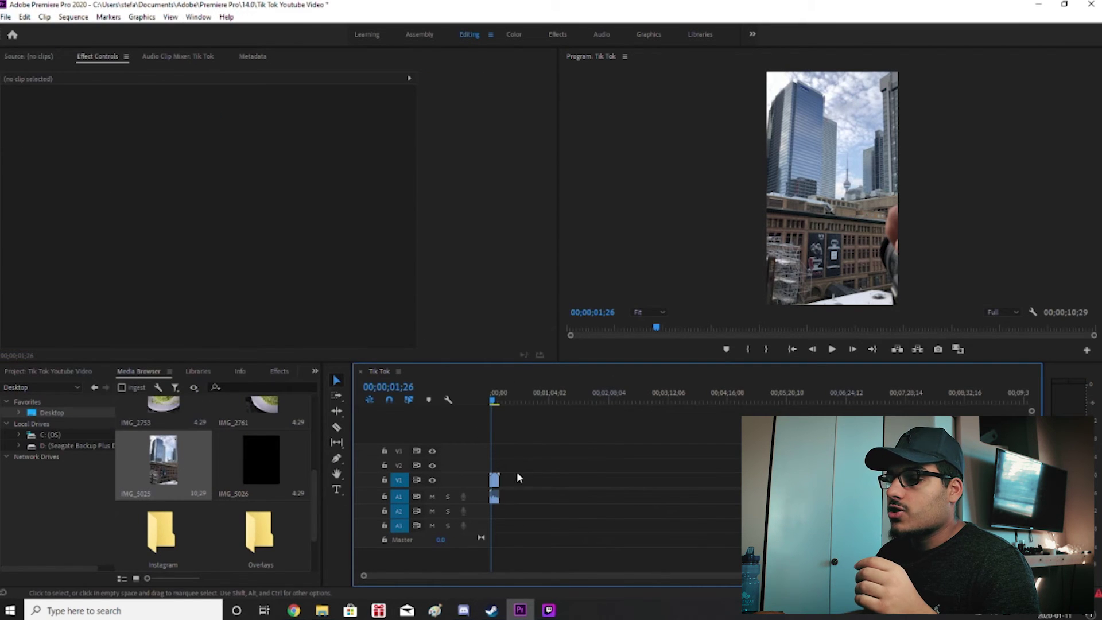
{"action": "key", "text": "Home"}
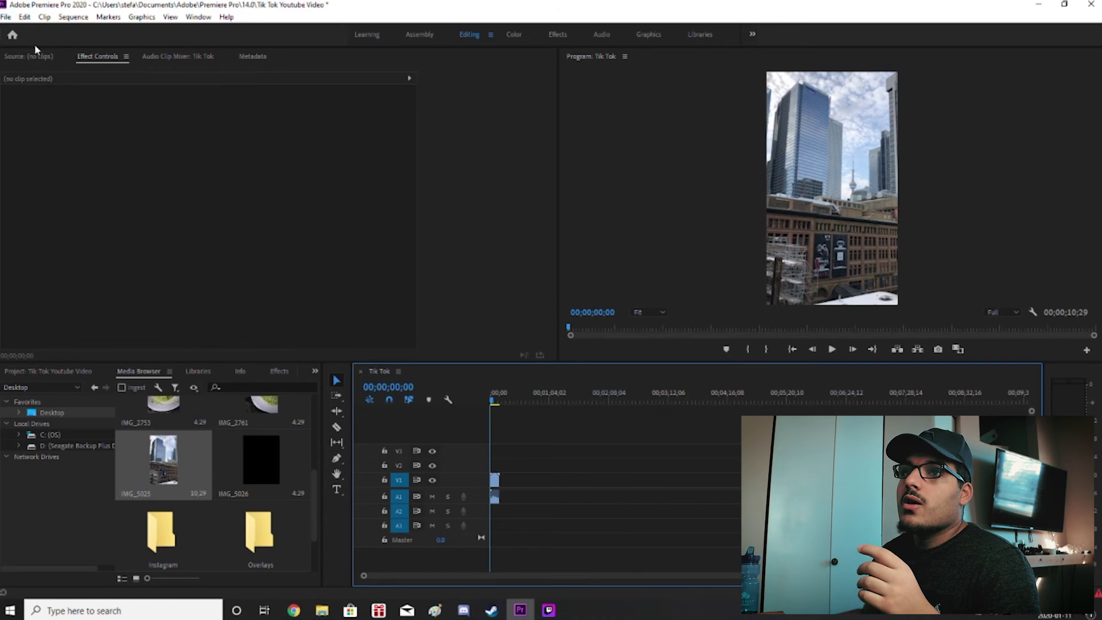
Open File > Export > Media and choose the IG STORIES 480x852 29.97fps preset
{"action": "left_click", "coordinate": [5, 17]}
{"action": "mouse_move", "coordinate": [85, 355]}
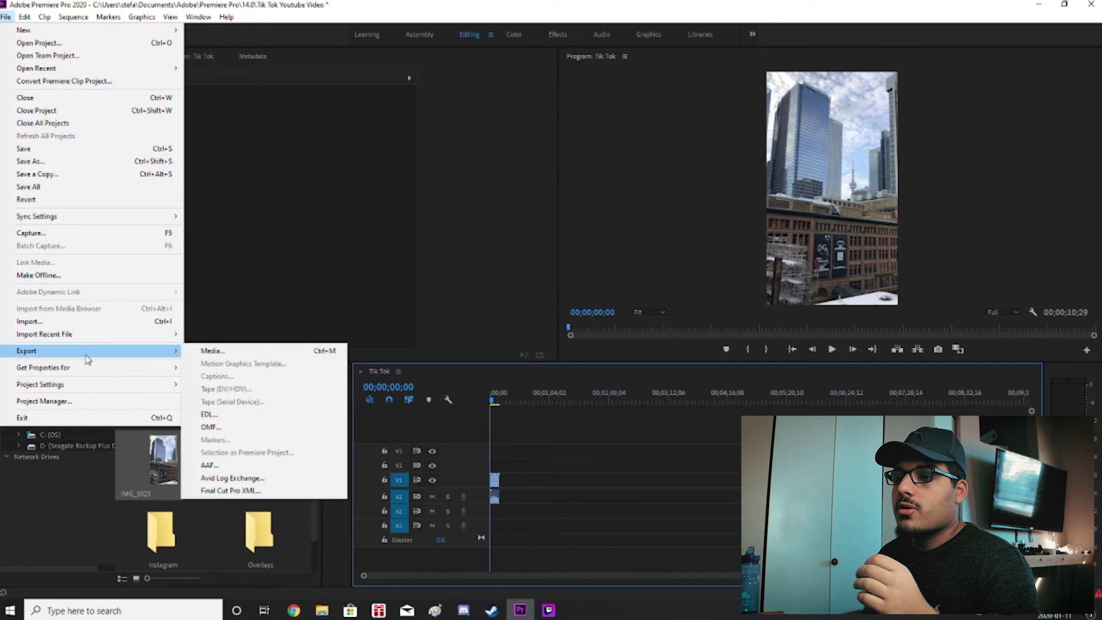
{"action": "left_click", "coordinate": [244, 350]}
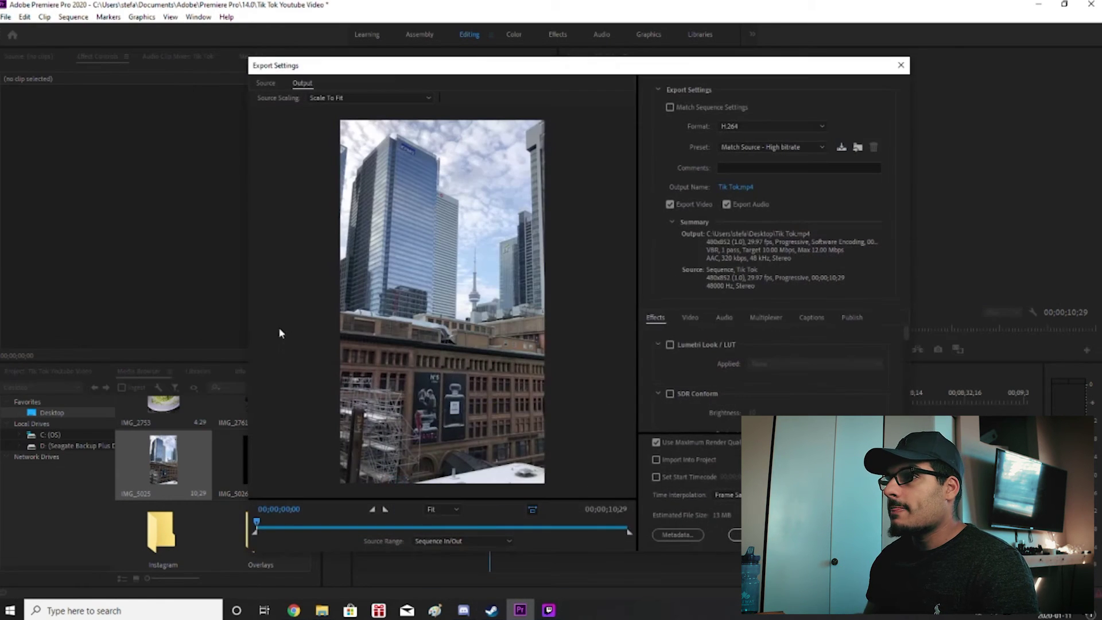
{"action": "left_click_drag", "start_coordinate": [515, 72], "coordinate": [508, 72]}
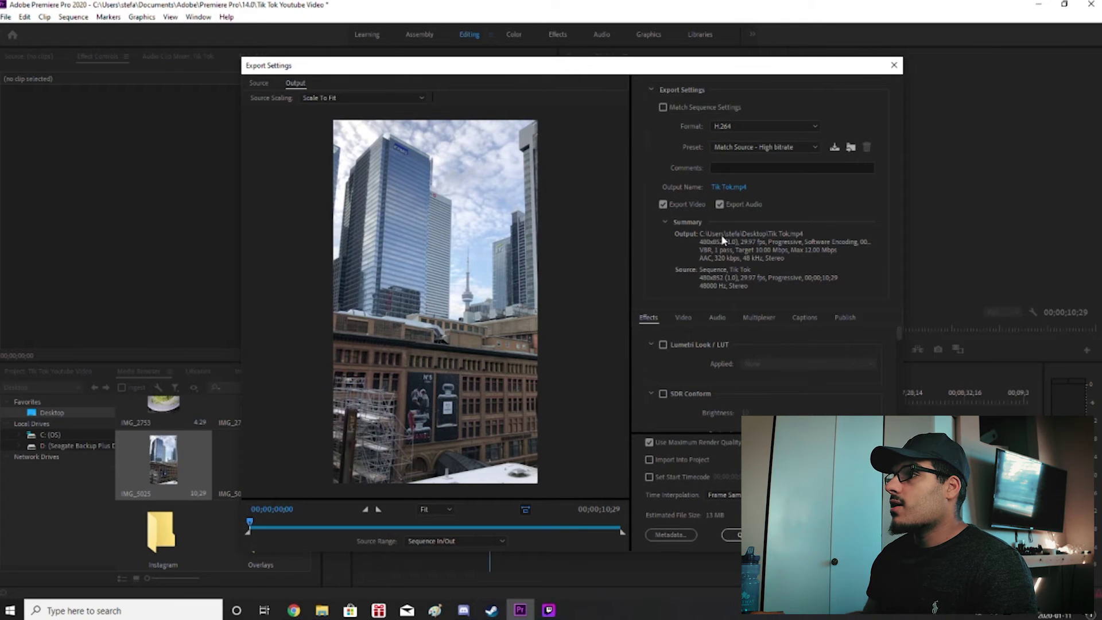
{"action": "left_click", "coordinate": [745, 148]}
{"action": "scroll", "coordinate": [788, 353], "scroll_direction": "down", "scroll_amount": 5}
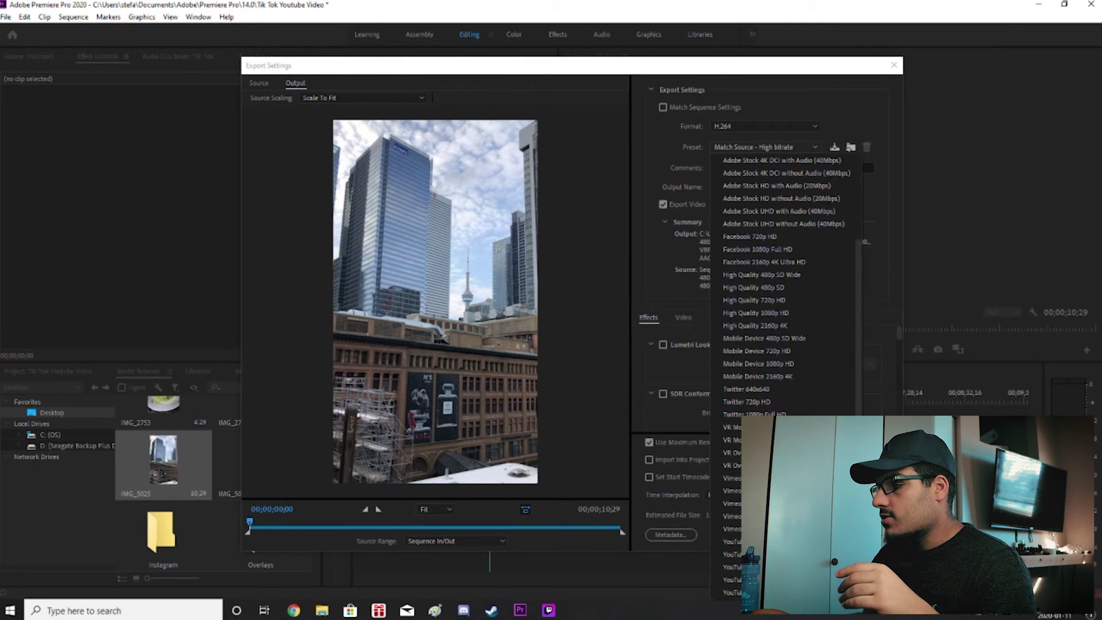
{"action": "scroll", "coordinate": [788, 344], "scroll_direction": "up", "scroll_amount": 5}
{"action": "left_click", "coordinate": [752, 173]}
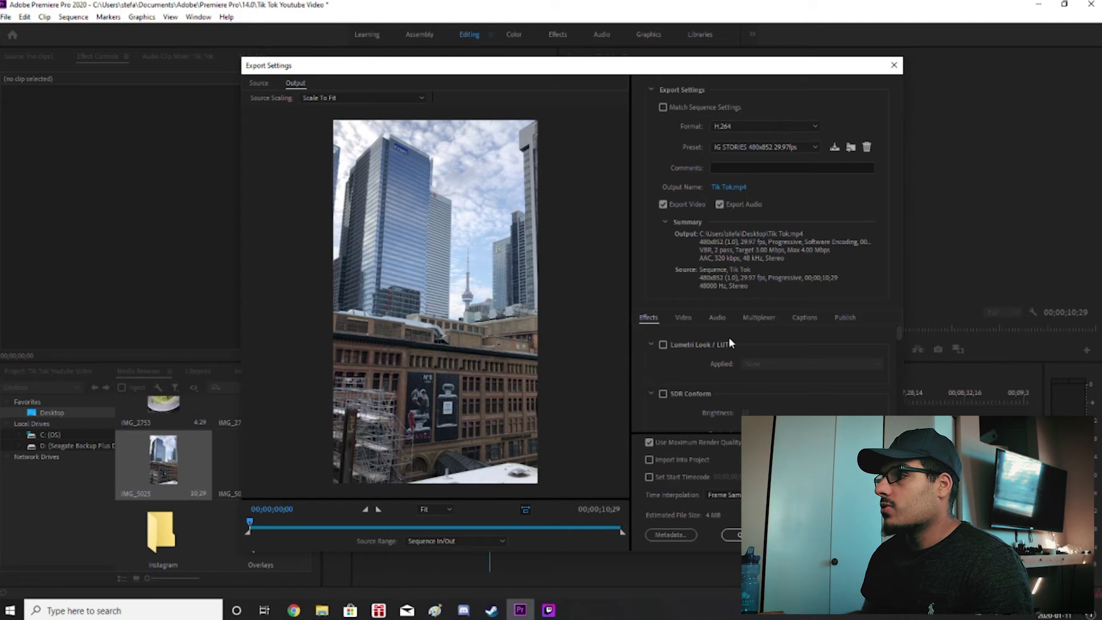
{"action": "scroll", "coordinate": [689, 351], "scroll_direction": "down", "scroll_amount": 10}
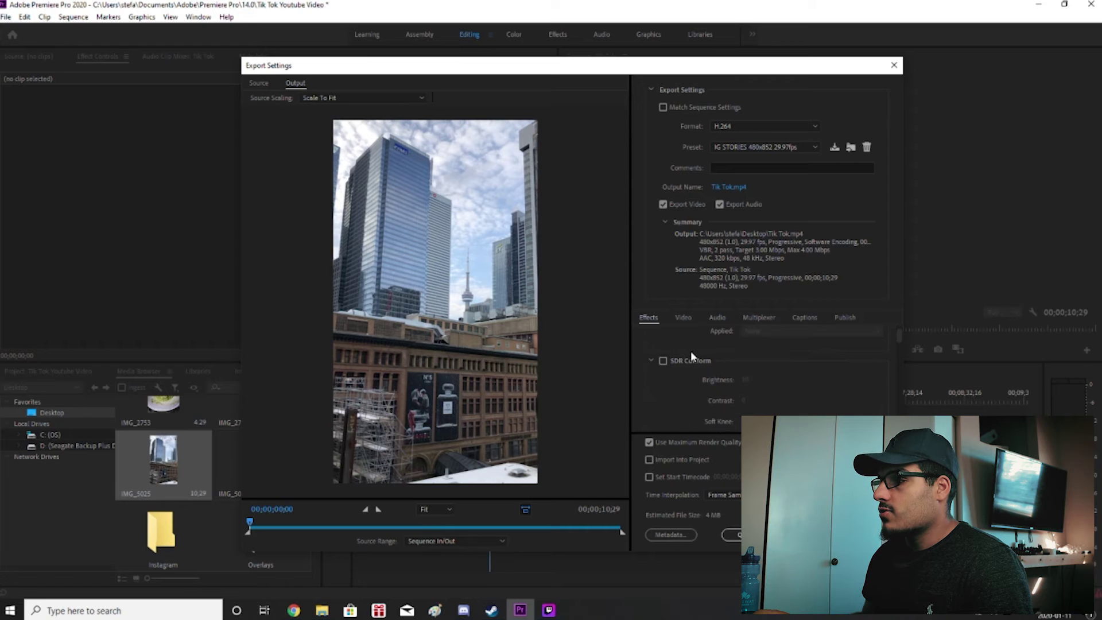
{"action": "scroll", "coordinate": [689, 350], "scroll_direction": "down", "scroll_amount": 10}
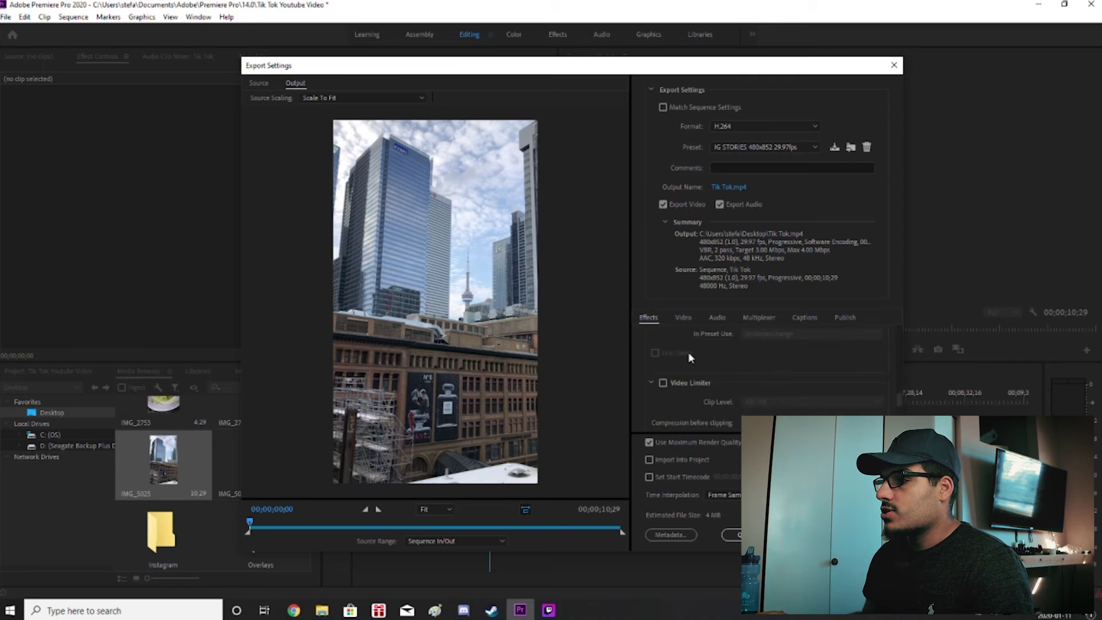
{"action": "scroll", "coordinate": [695, 347], "scroll_direction": "down", "scroll_amount": 5}
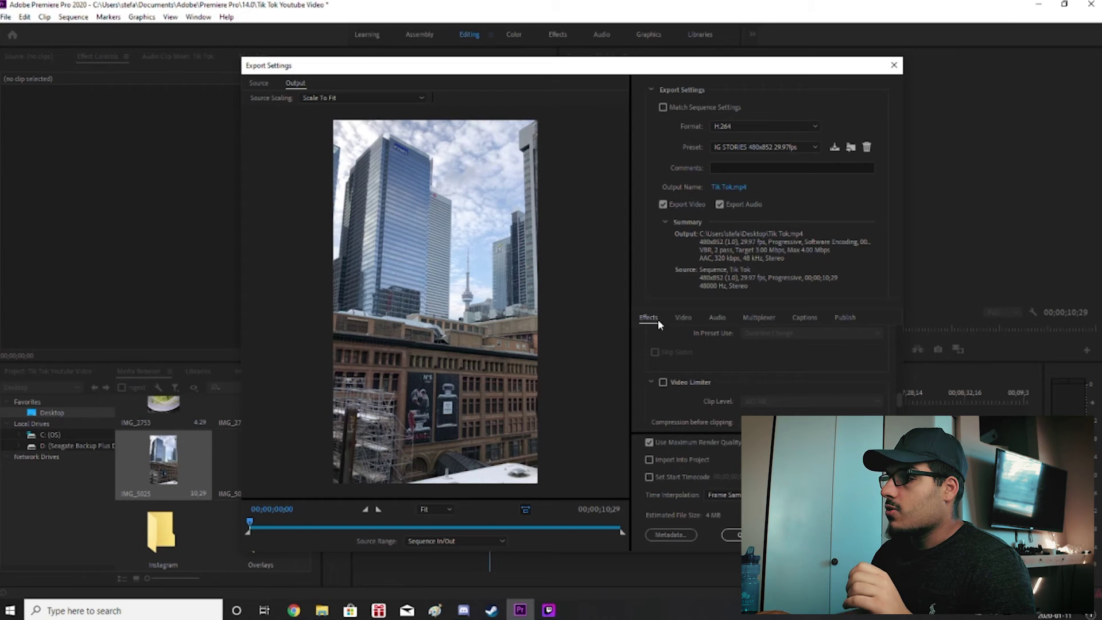
Review the Video tab settings and keep bitrate encoding at VBR, 2 pass (3 Mbps target, 4 Mbps max)
{"action": "left_click", "coordinate": [682, 318]}
{"action": "scroll", "coordinate": [794, 393], "scroll_direction": "down", "scroll_amount": 1}
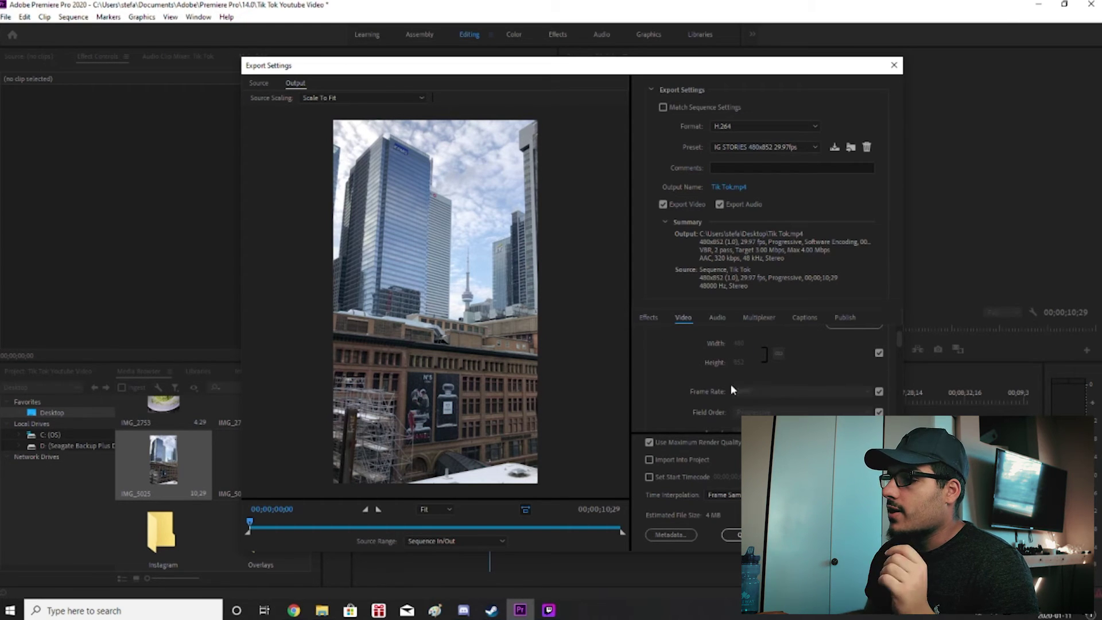
{"action": "scroll", "coordinate": [770, 401], "scroll_direction": "down", "scroll_amount": 1}
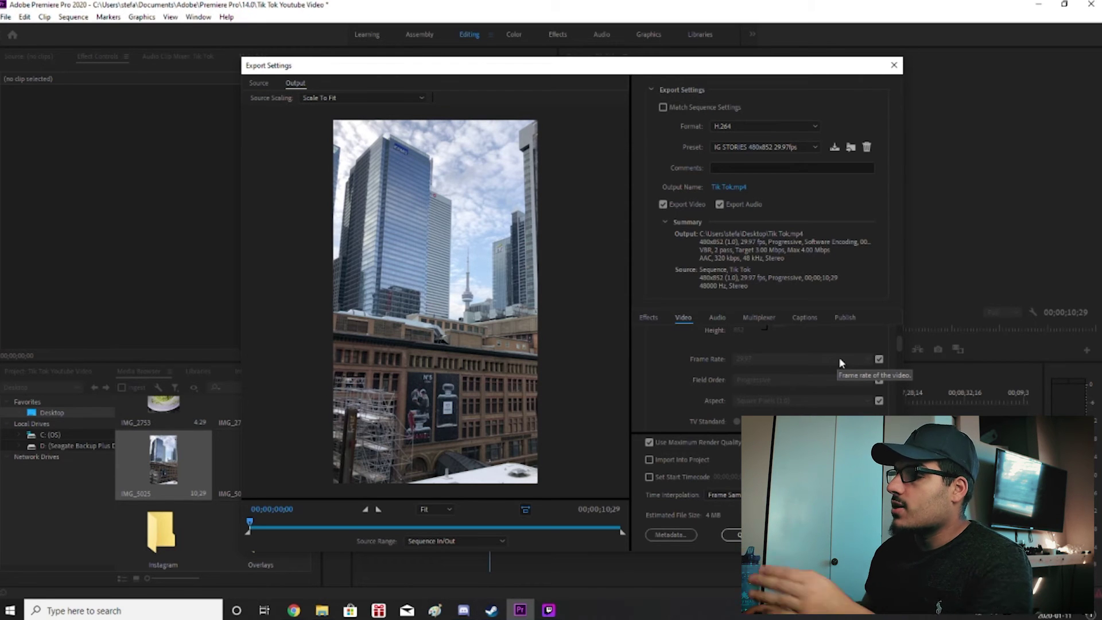
{"action": "scroll", "coordinate": [837, 353], "scroll_direction": "down", "scroll_amount": 2}
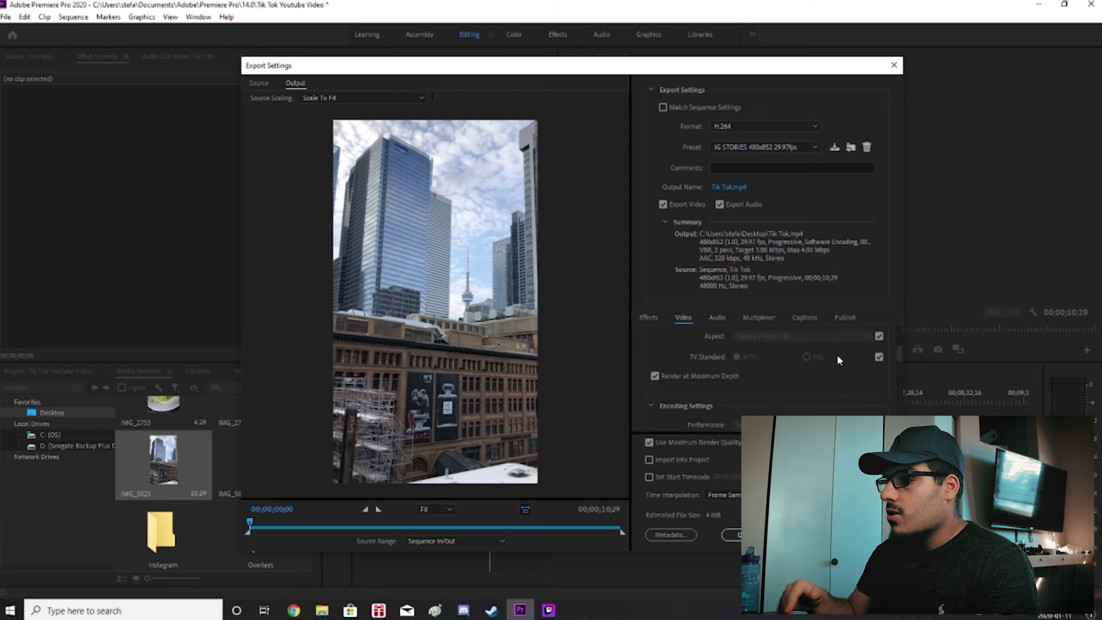
{"action": "scroll", "coordinate": [732, 402], "scroll_direction": "up", "scroll_amount": 2}
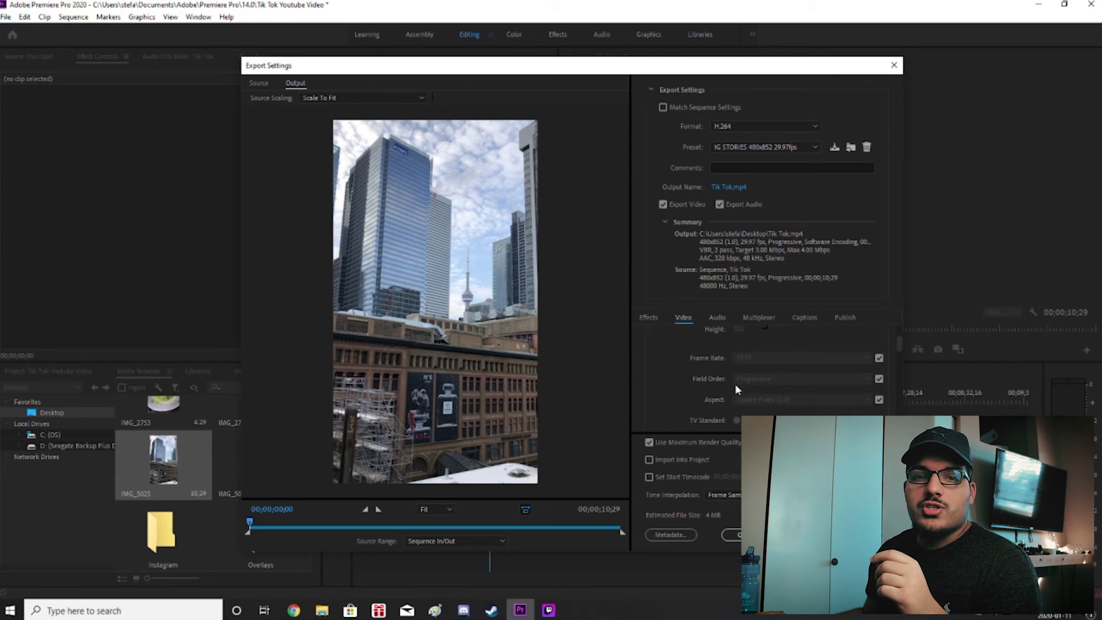
{"action": "scroll", "coordinate": [731, 361], "scroll_direction": "down", "scroll_amount": 1}
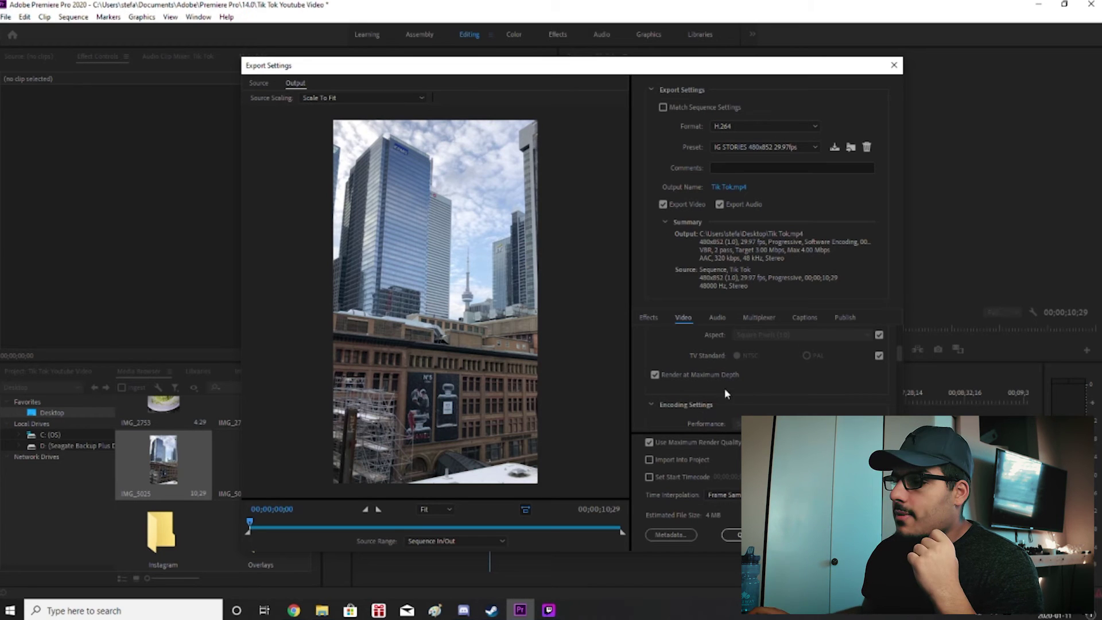
{"action": "scroll", "coordinate": [708, 391], "scroll_direction": "down", "scroll_amount": 2}
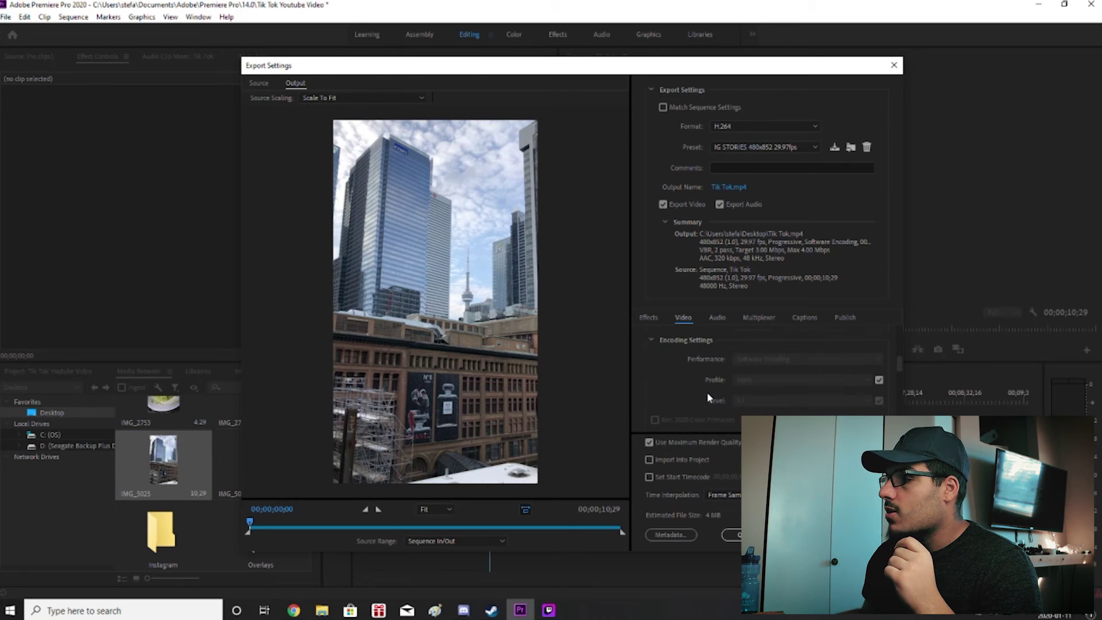
{"action": "scroll", "coordinate": [708, 391], "scroll_direction": "down", "scroll_amount": 4}
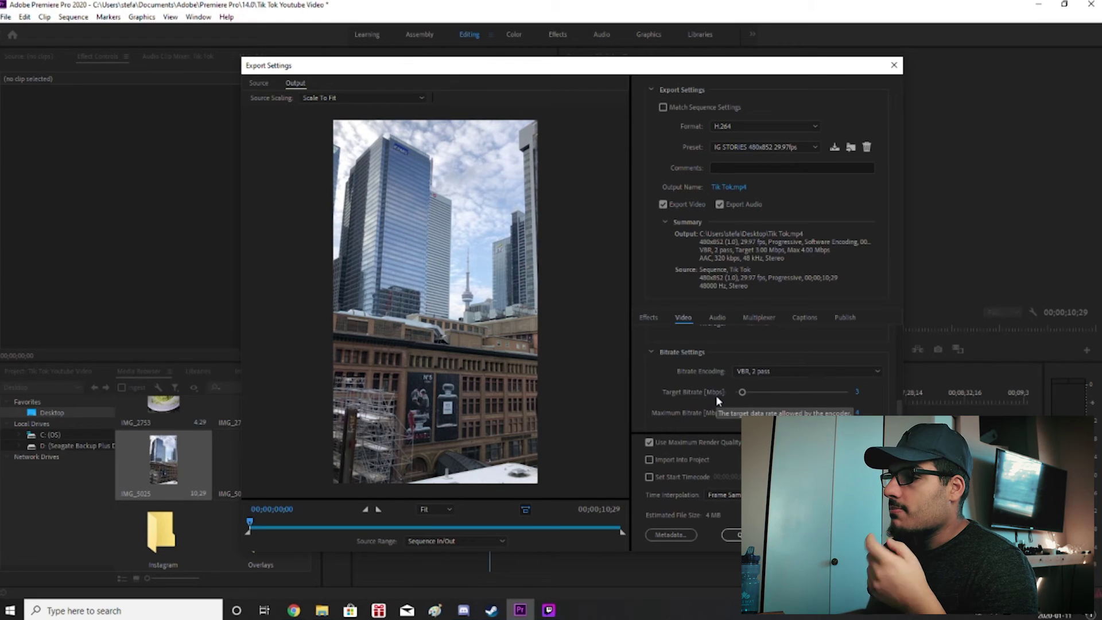
{"action": "left_click", "coordinate": [784, 371]}
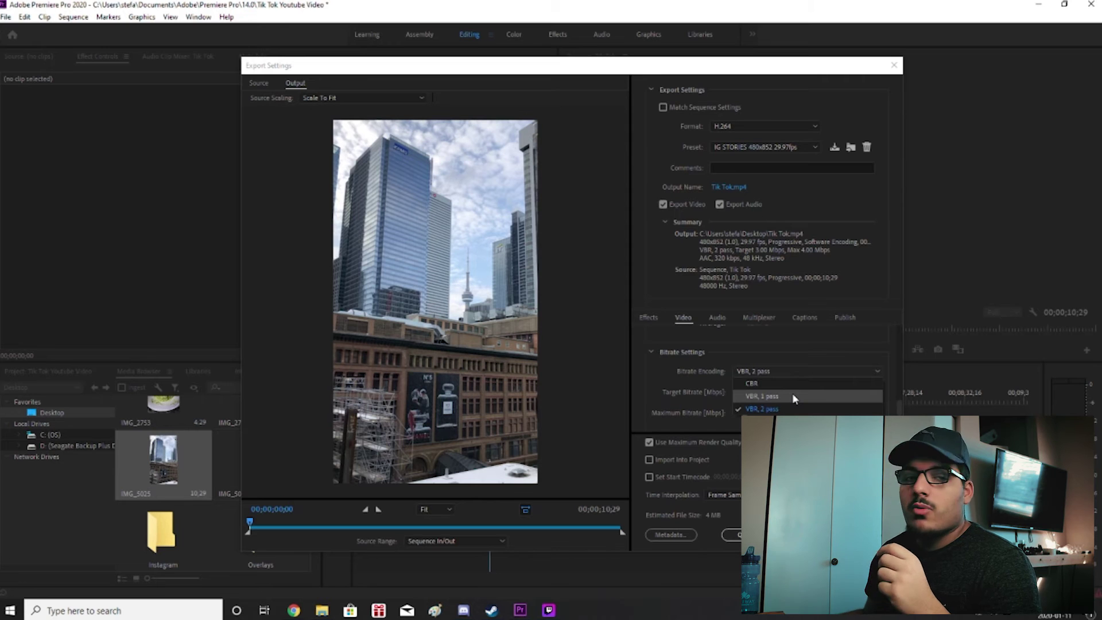
{"action": "left_click", "coordinate": [759, 376]}
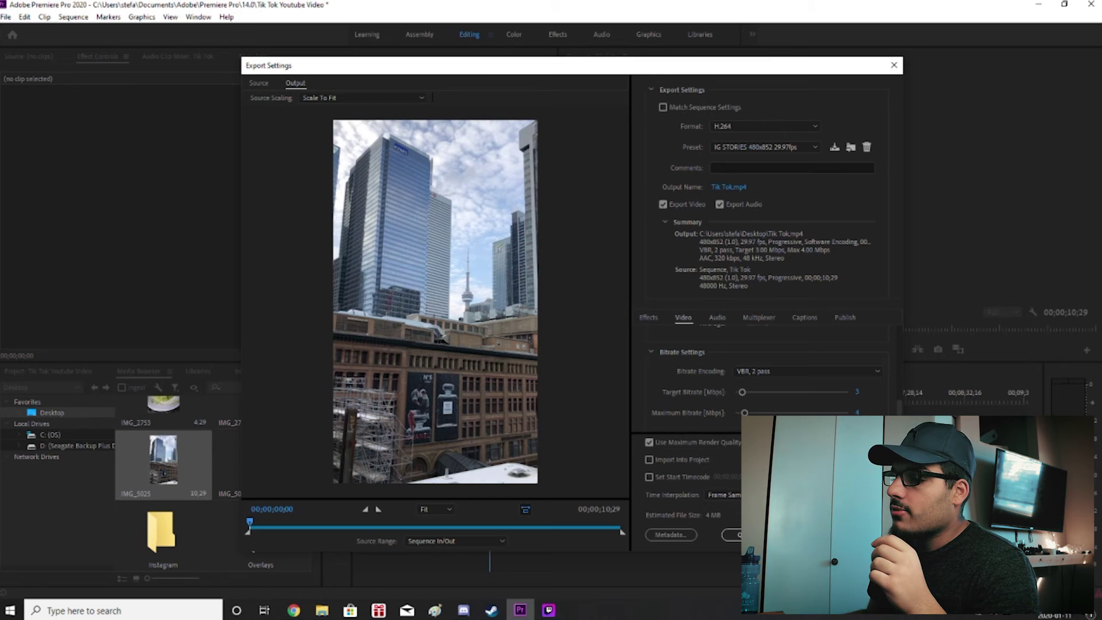
Scroll to the Audio section to confirm AAC, 48000 Hz stereo at 320 kbps
{"action": "scroll", "coordinate": [646, 356], "scroll_direction": "down", "scroll_amount": 5}
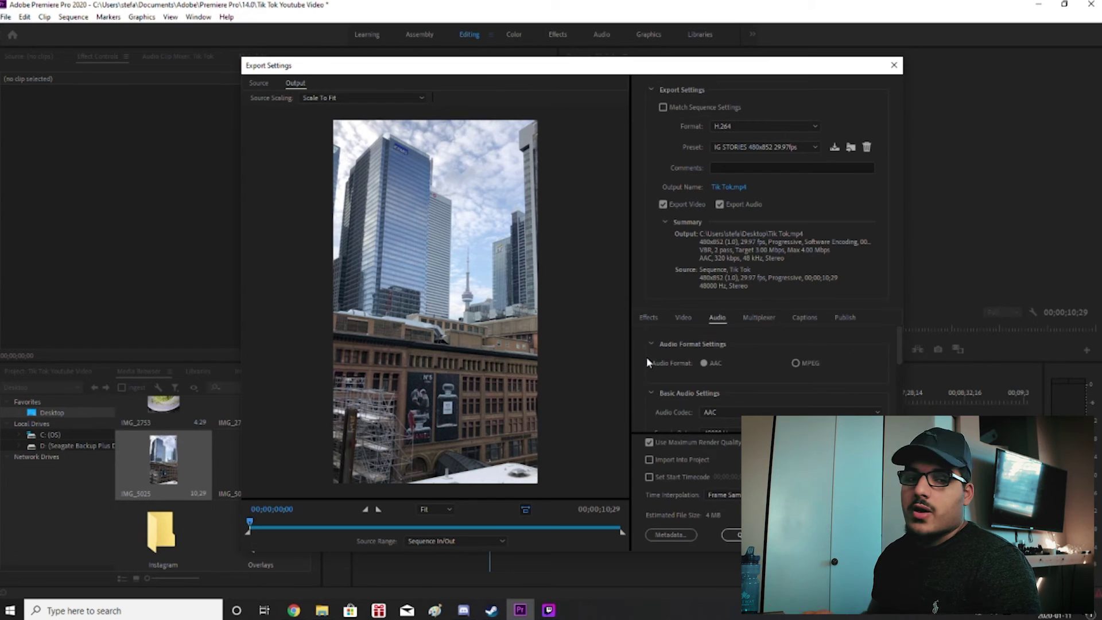
{"action": "scroll", "coordinate": [687, 395], "scroll_direction": "down", "scroll_amount": 1}
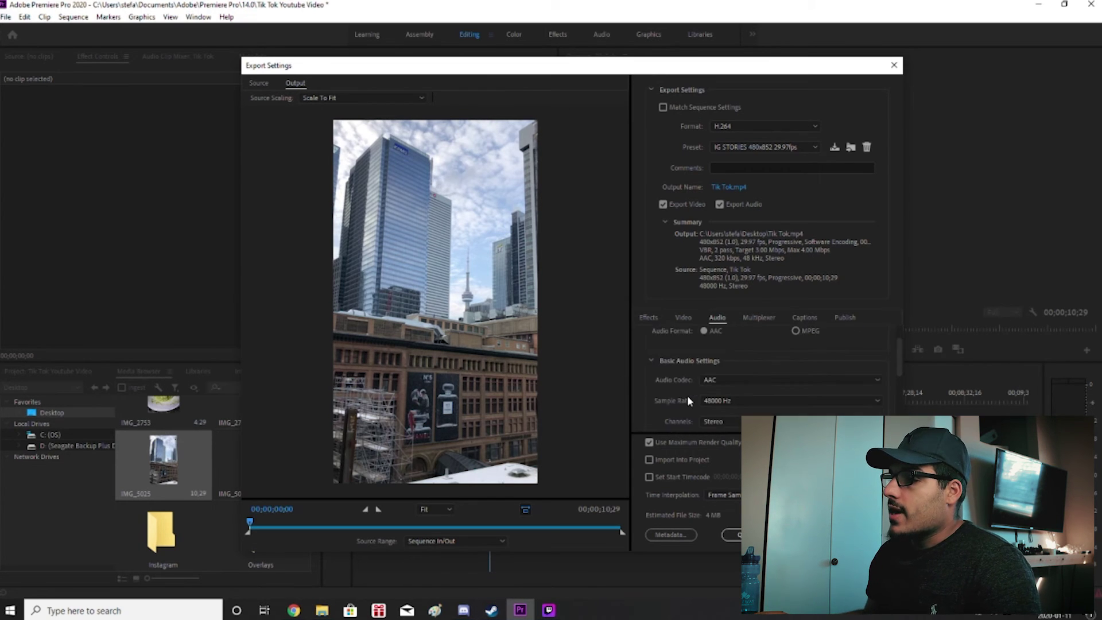
{"action": "scroll", "coordinate": [684, 397], "scroll_direction": "down", "scroll_amount": 1}
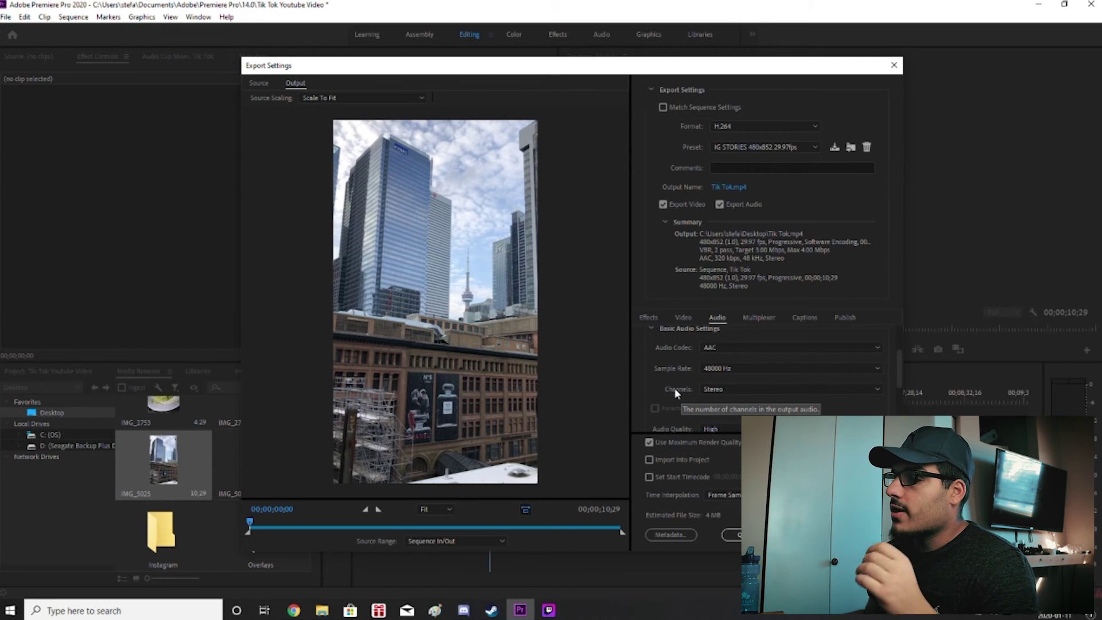
{"action": "scroll", "coordinate": [671, 386], "scroll_direction": "down", "scroll_amount": 1}
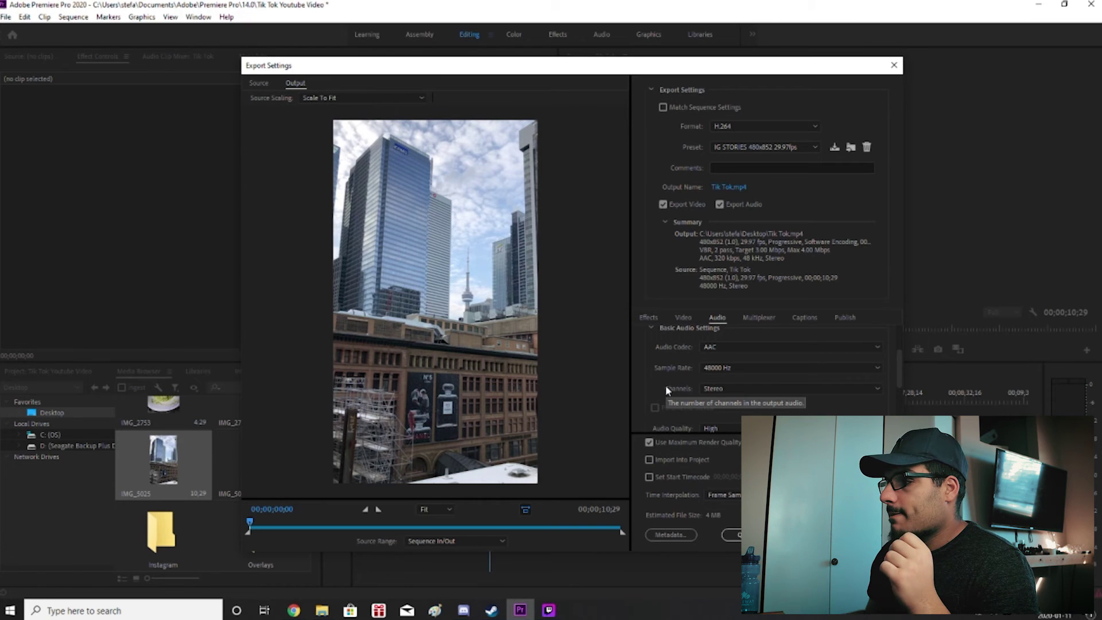
{"action": "scroll", "coordinate": [665, 393], "scroll_direction": "down", "scroll_amount": 2}
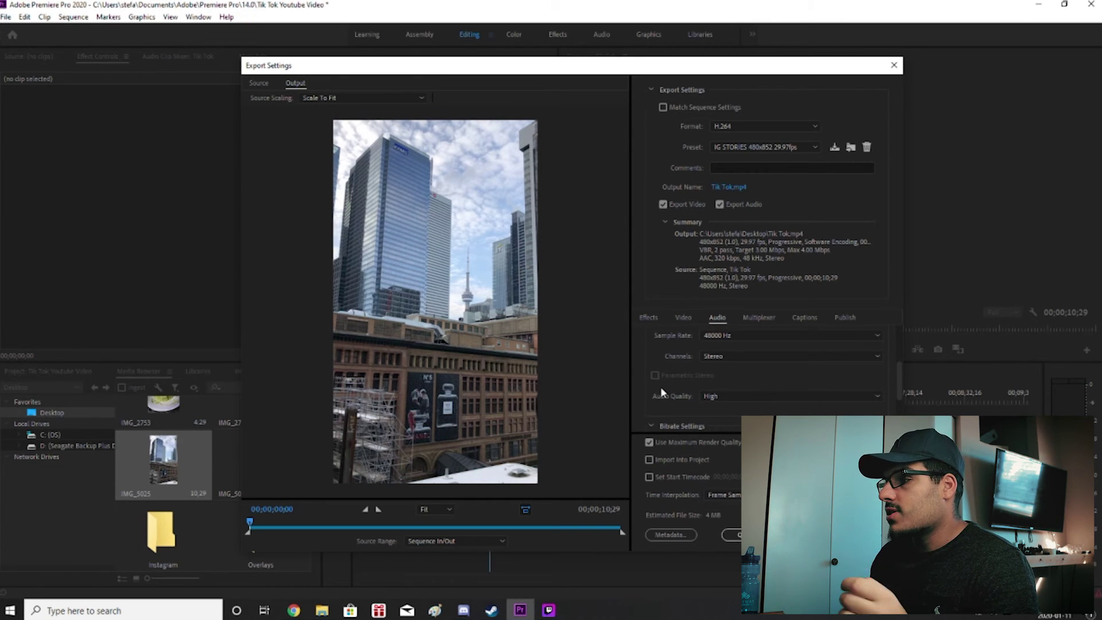
{"action": "scroll", "coordinate": [661, 392], "scroll_direction": "down", "scroll_amount": 2}
{"action": "scroll", "coordinate": [663, 396], "scroll_direction": "down", "scroll_amount": 2}
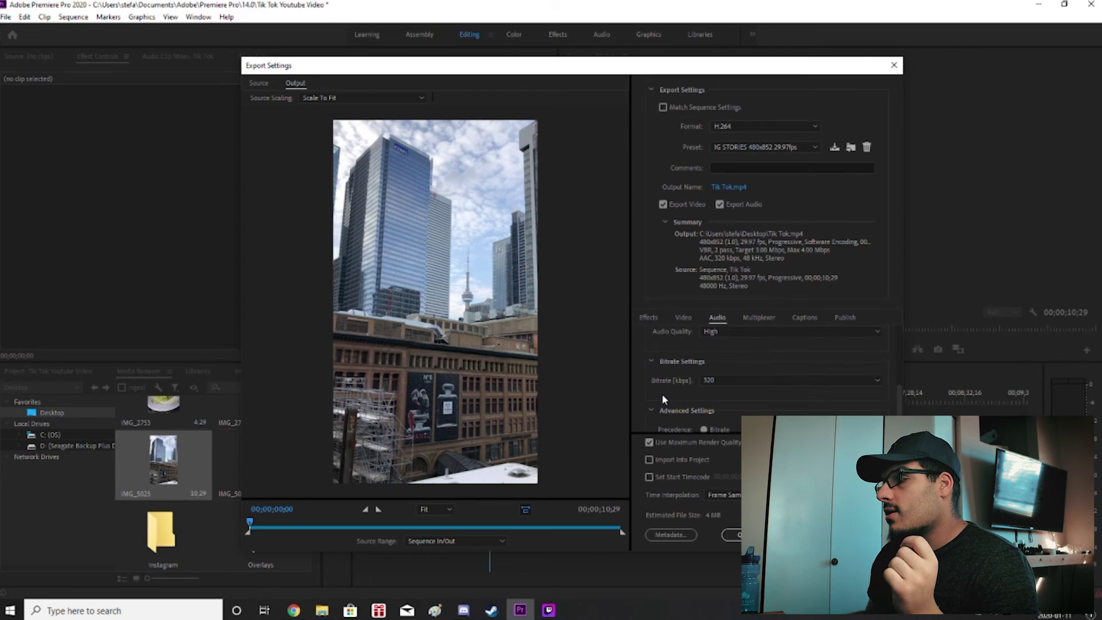
{"action": "scroll", "coordinate": [653, 392], "scroll_direction": "down", "scroll_amount": 2}
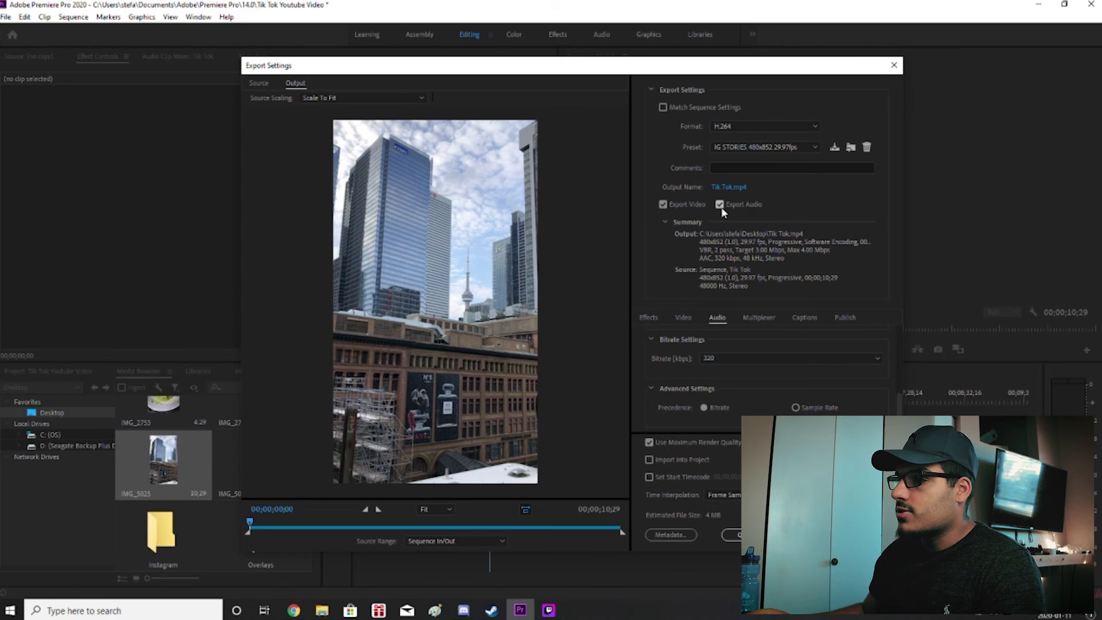
Review the Multiplexer, Captions and Publish options, with YouTube publishing left off
{"action": "left_click", "coordinate": [773, 321]}
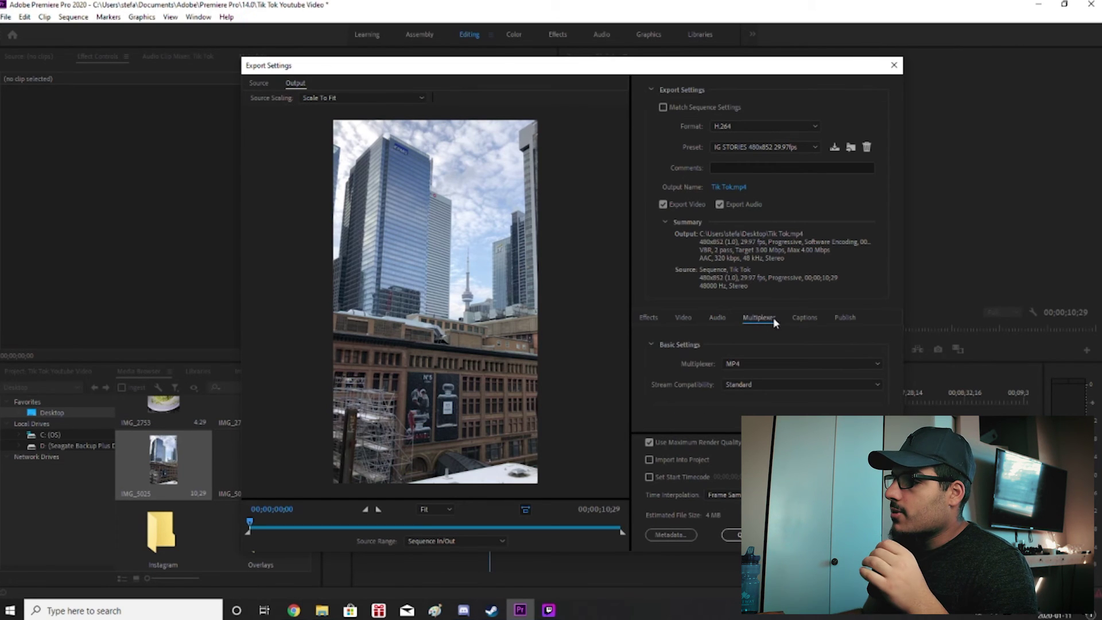
{"action": "left_click", "coordinate": [806, 317]}
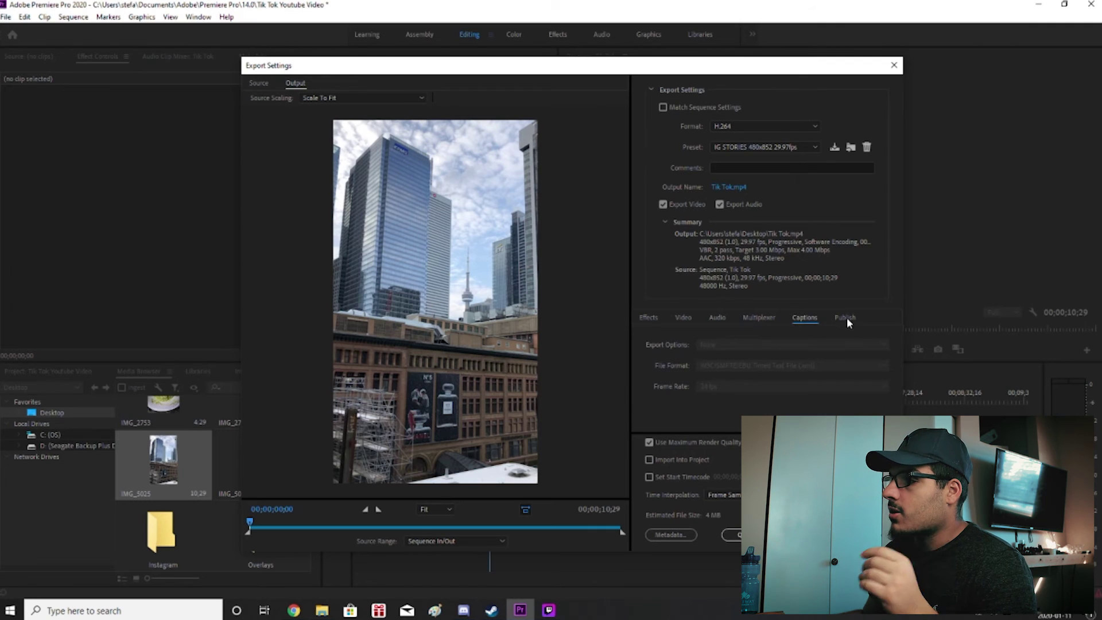
{"action": "left_click", "coordinate": [845, 318]}
{"action": "scroll", "coordinate": [694, 352], "scroll_direction": "down", "scroll_amount": 2}
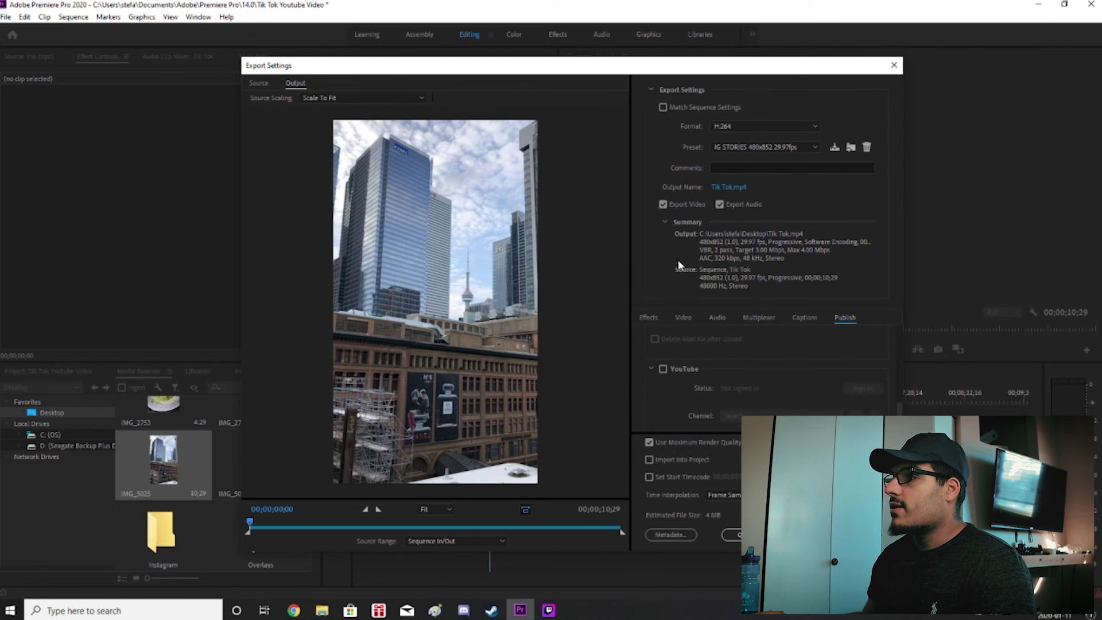
Try saving over the IG STORIES preset, dismiss the Preset Error, and keep IG STORIES selected
{"action": "left_click", "coordinate": [836, 151]}
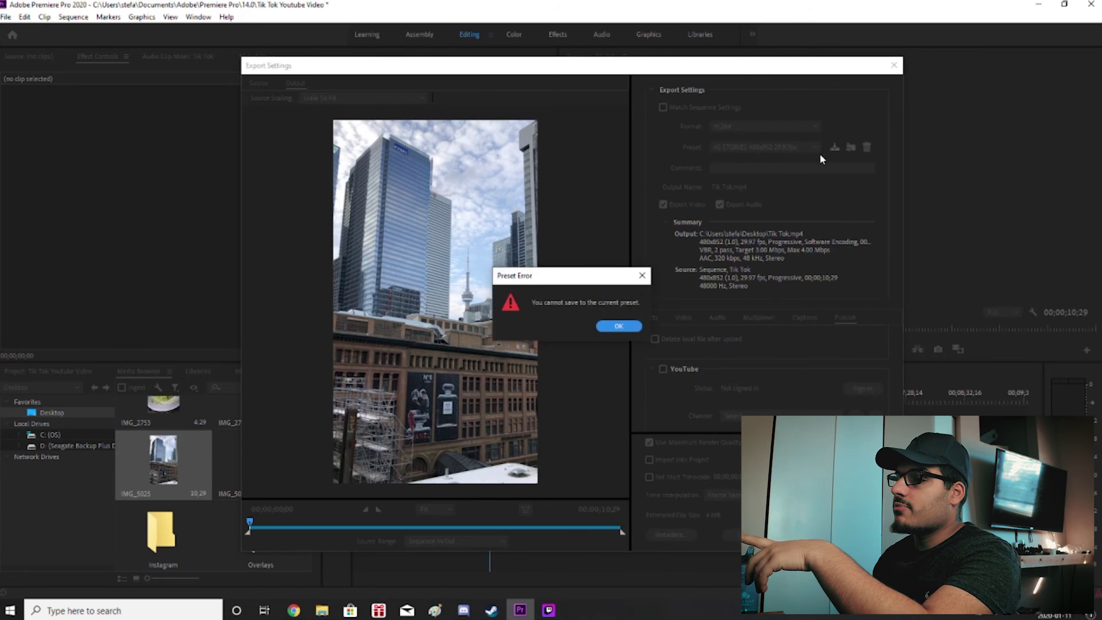
{"action": "left_click", "coordinate": [614, 326]}
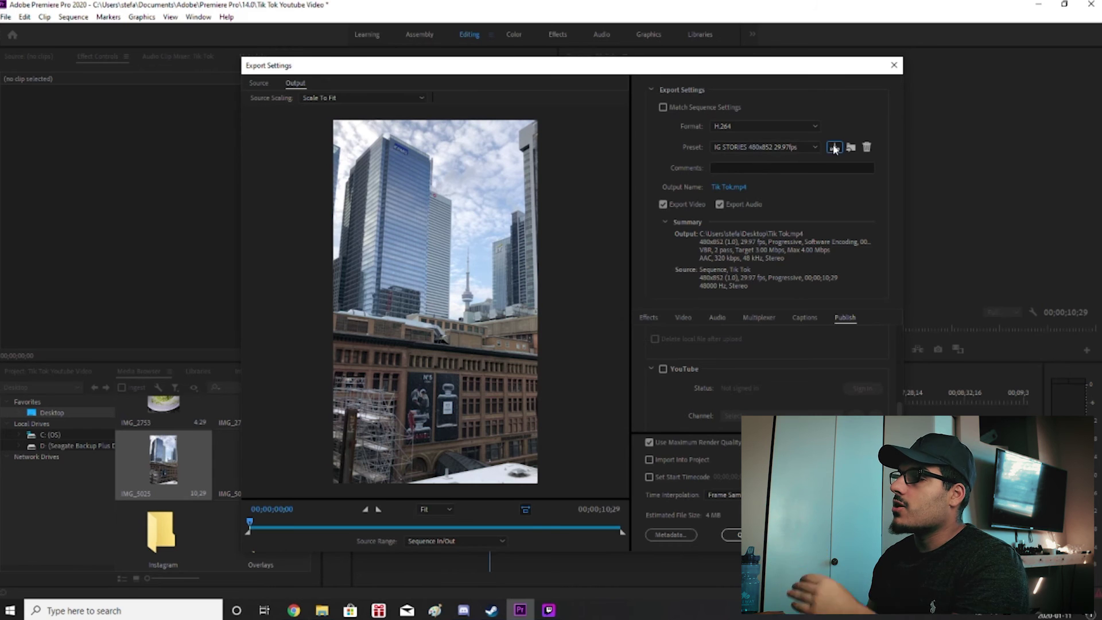
{"action": "left_click", "coordinate": [744, 148]}
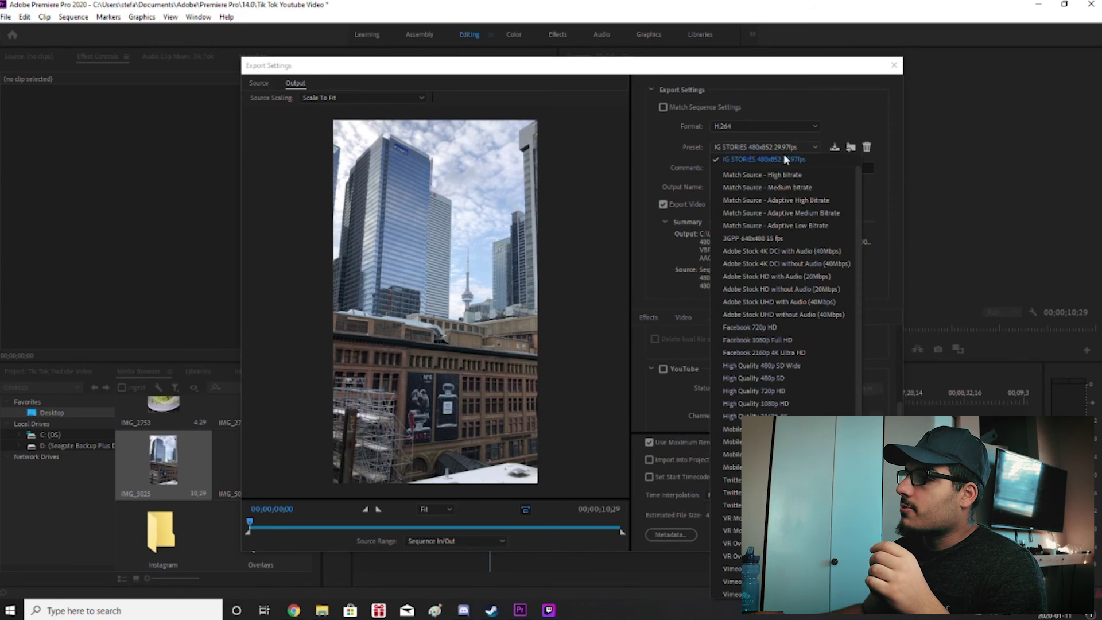
{"action": "scroll", "coordinate": [732, 160], "scroll_direction": "up", "scroll_amount": 1}
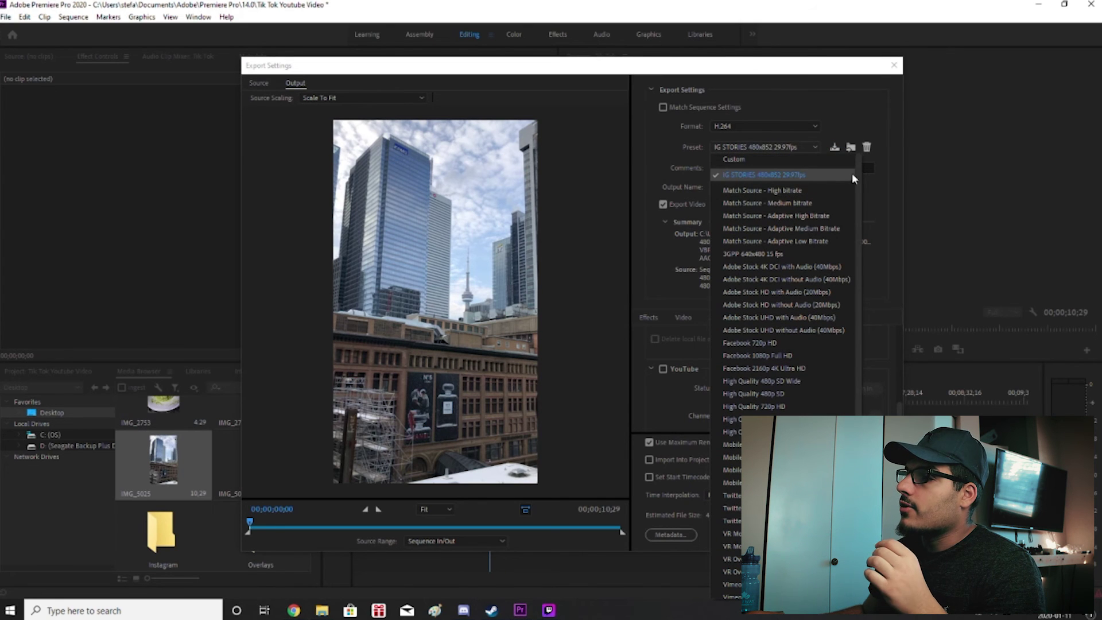
{"action": "left_click", "coordinate": [687, 156]}
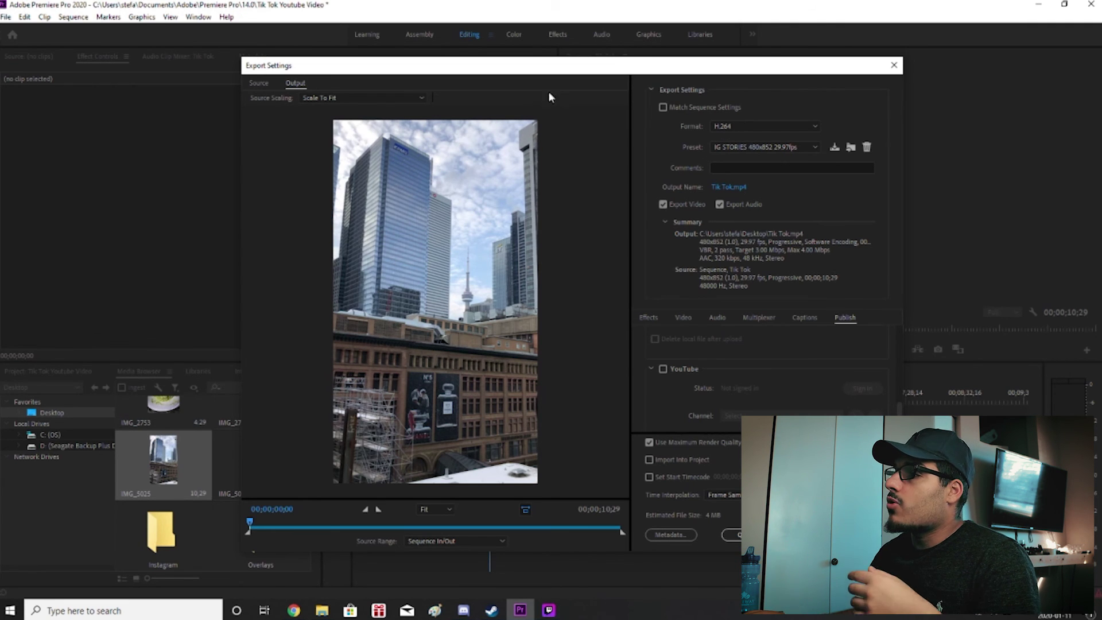
Keep the IG STORIES preset, export Tik Tok as an H.264 MP4, then minimize Premiere
{"action": "left_click", "coordinate": [753, 146]}
{"action": "left_click", "coordinate": [672, 172]}
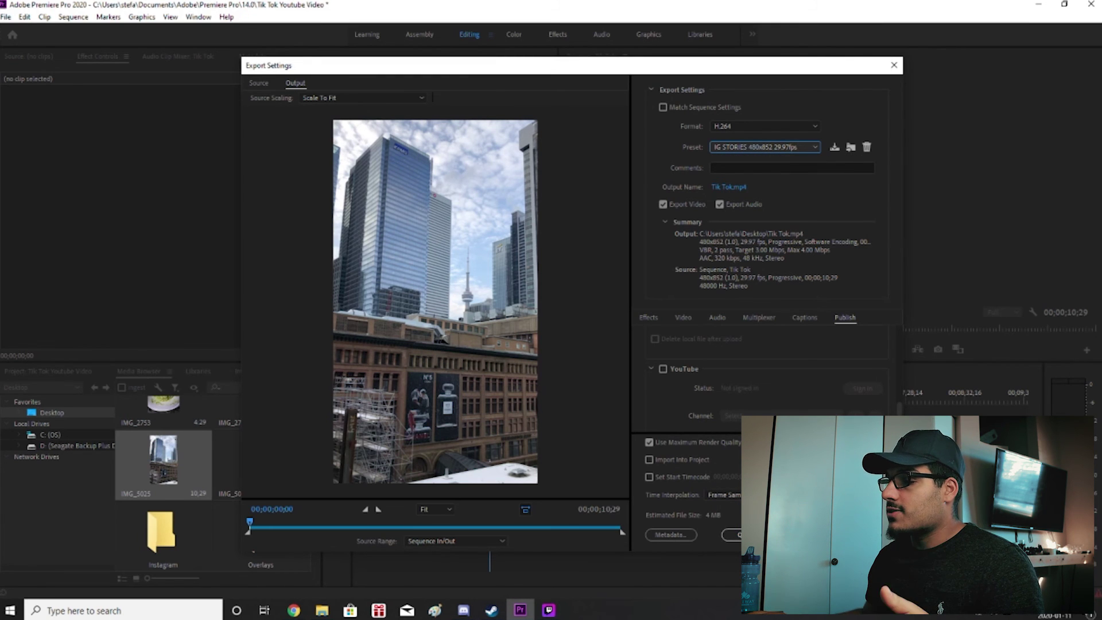
{"action": "key", "text": "Return"}
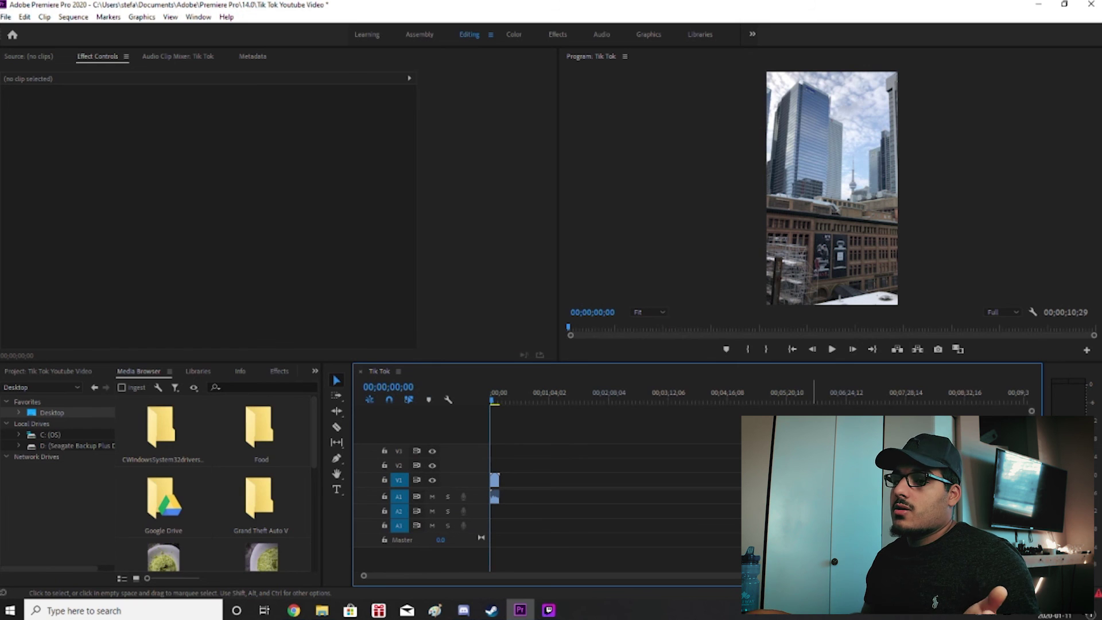
{"action": "left_click", "coordinate": [1040, 8]}
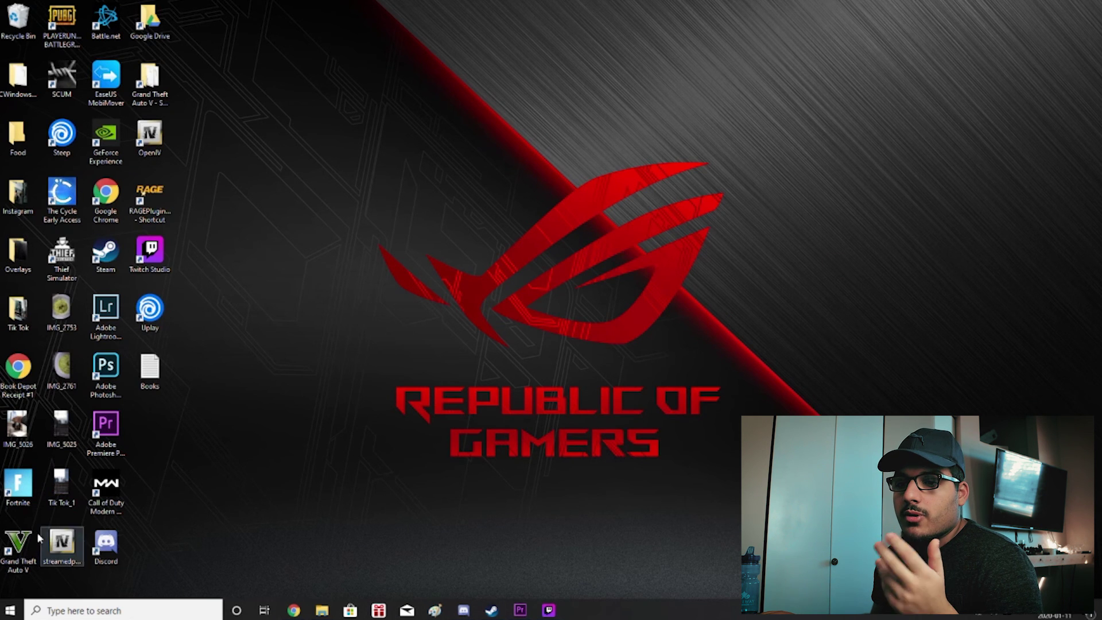
Play the exported Tik Tok_1 video from the desktop
{"action": "double_click", "coordinate": [58, 491]}
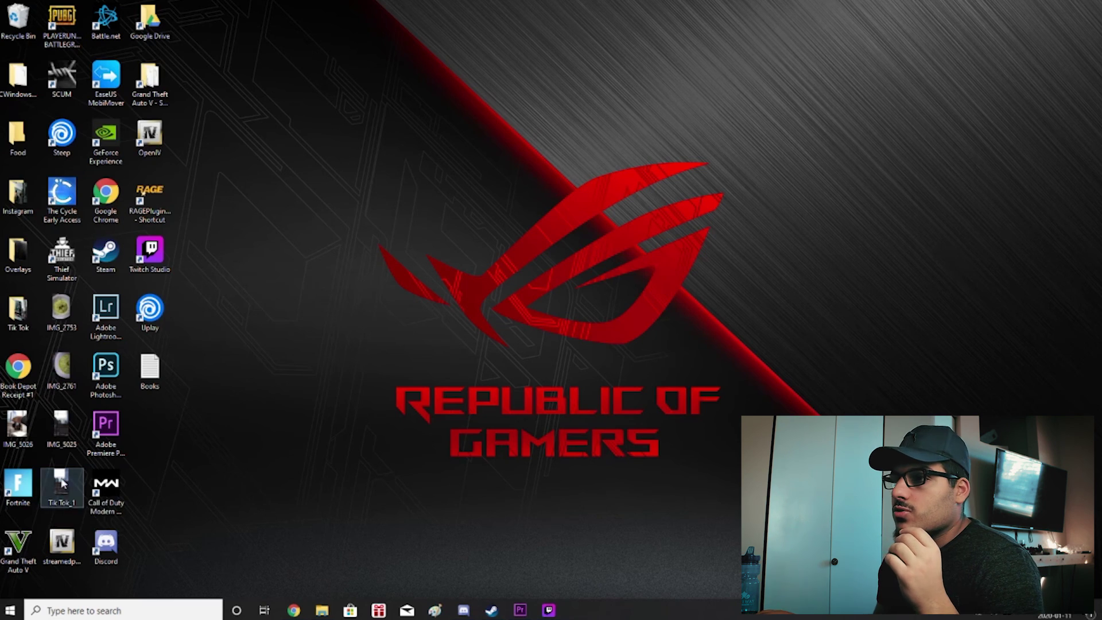